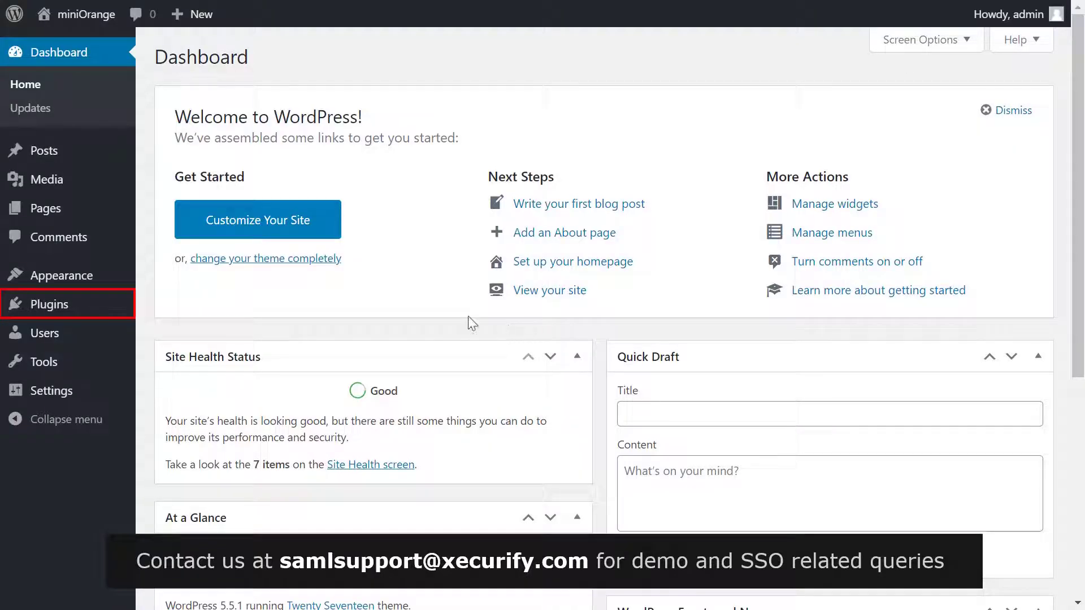
Search the plugin directory for 'SAML', then install and activate 'SAML Single Sign On – SSO Login'
{"action": "left_click", "coordinate": [91, 309]}
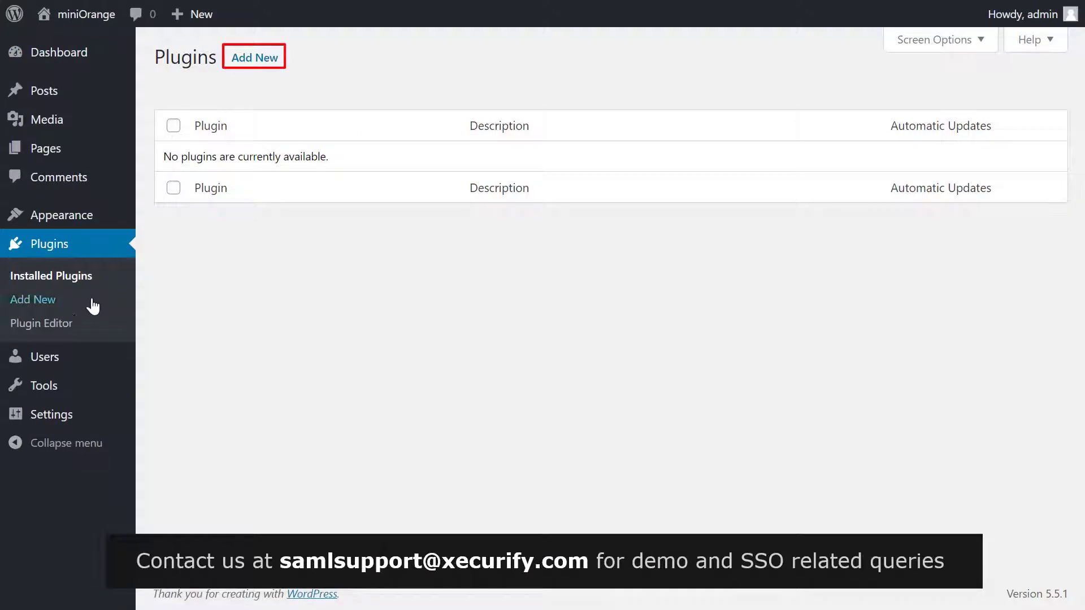
{"action": "left_click", "coordinate": [260, 60]}
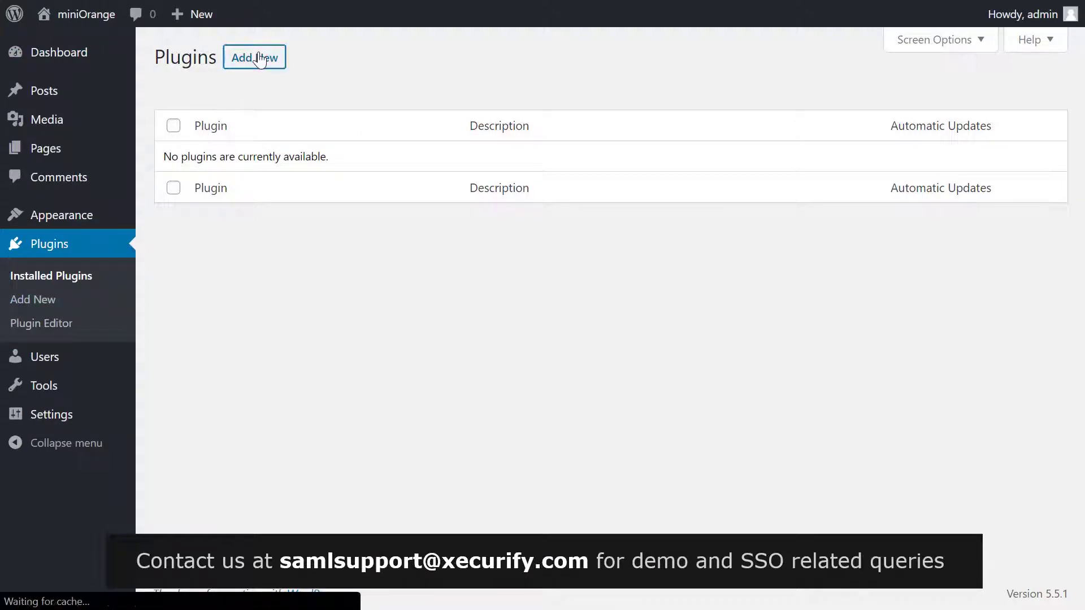
{"action": "left_click", "coordinate": [825, 102]}
{"action": "type", "text": "SAML"}
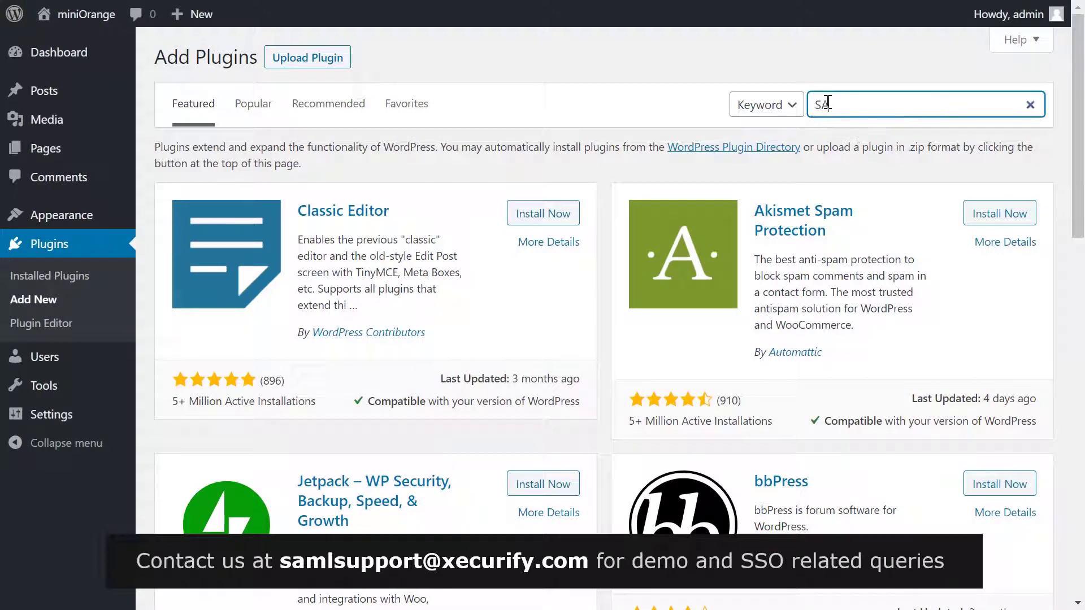
{"action": "left_click", "coordinate": [558, 203]}
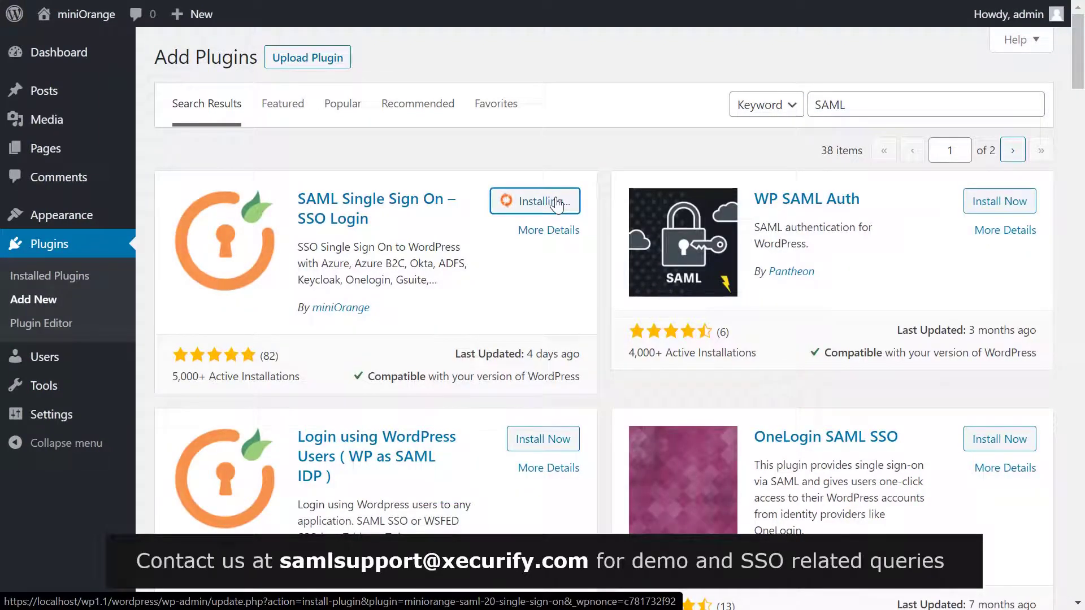
{"action": "left_click", "coordinate": [555, 200]}
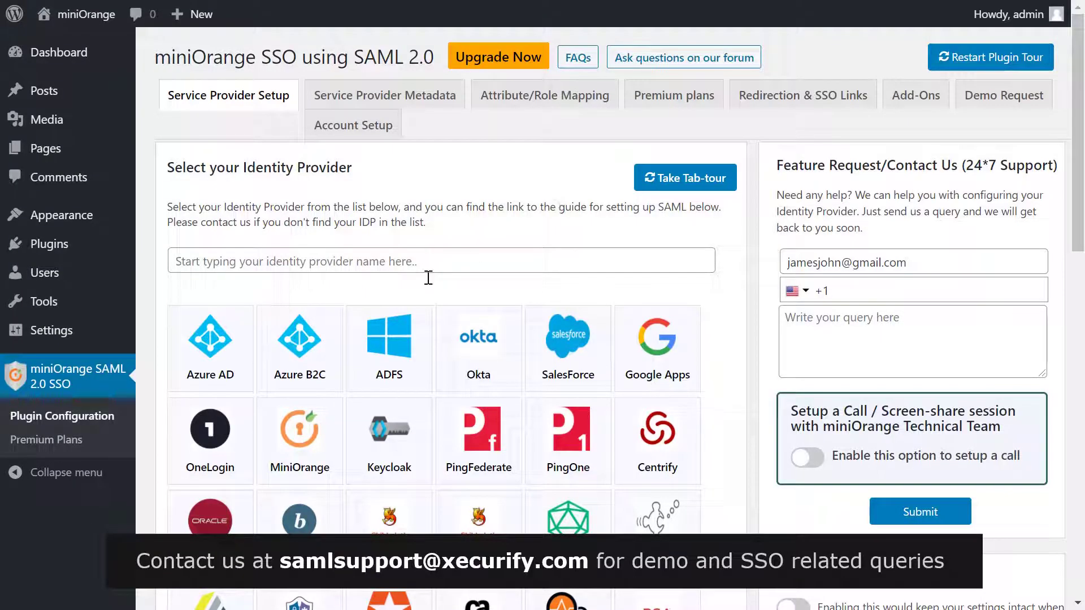
Select the OneLogin tile as the identity provider on the Service Provider Setup tab
{"action": "left_click", "coordinate": [211, 440]}
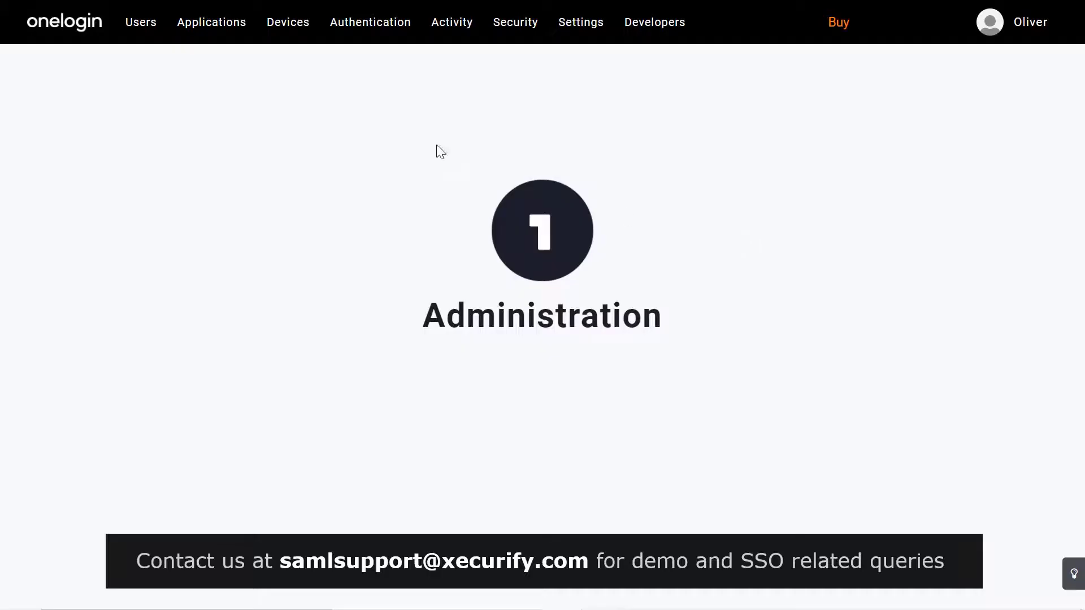
Find 'SAML Test Connector (Advanced)' in OneLogin's app catalogue, add it, and save it
{"action": "mouse_move", "coordinate": [232, 49]}
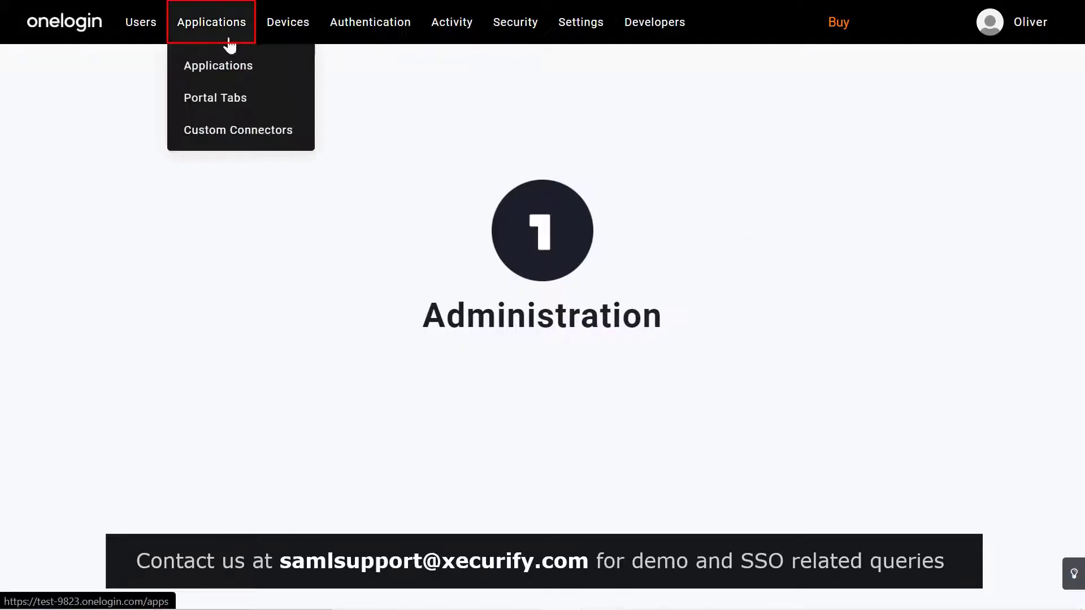
{"action": "left_click", "coordinate": [234, 79]}
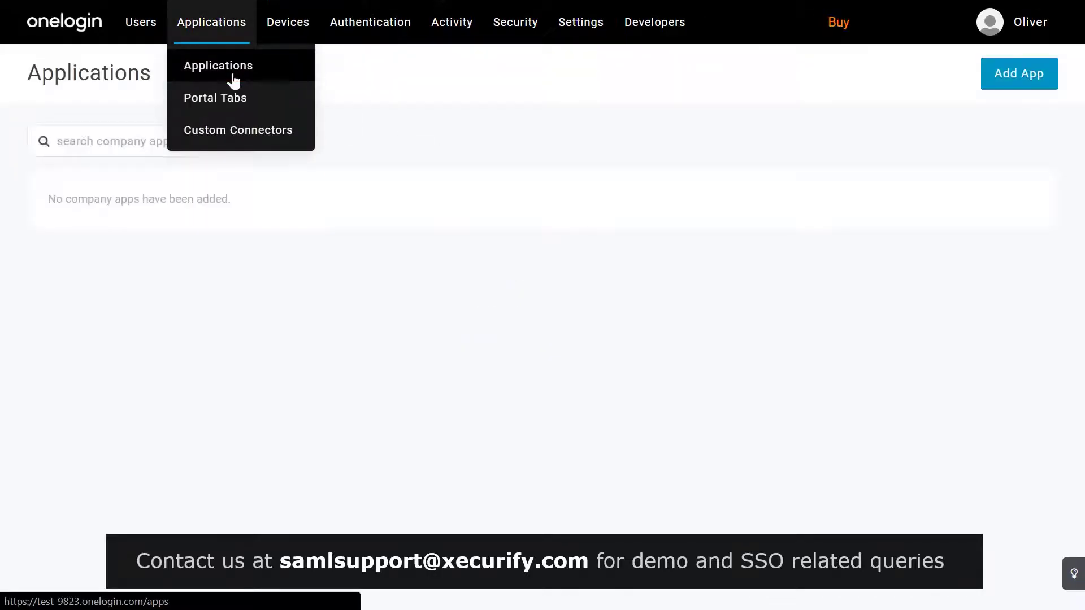
{"action": "left_click", "coordinate": [1000, 83]}
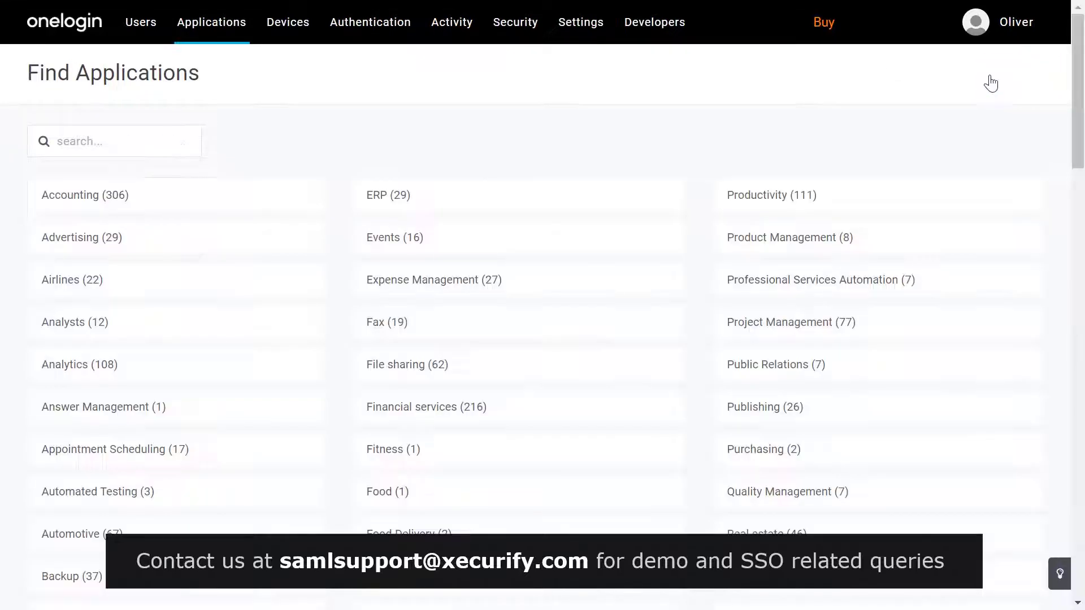
{"action": "left_click", "coordinate": [155, 130]}
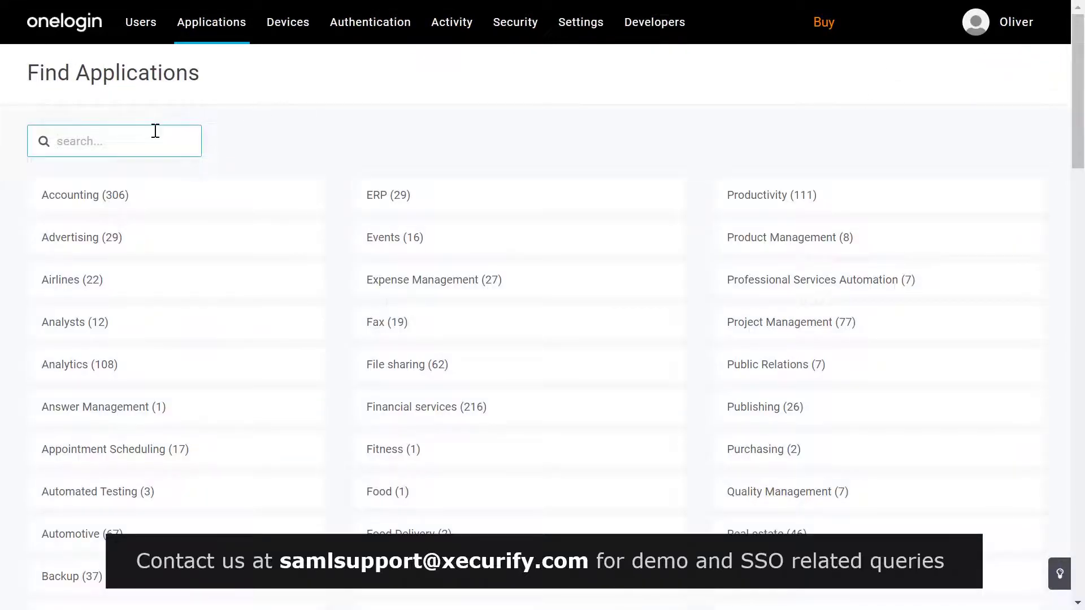
{"action": "type", "text": "SAML test connector"}
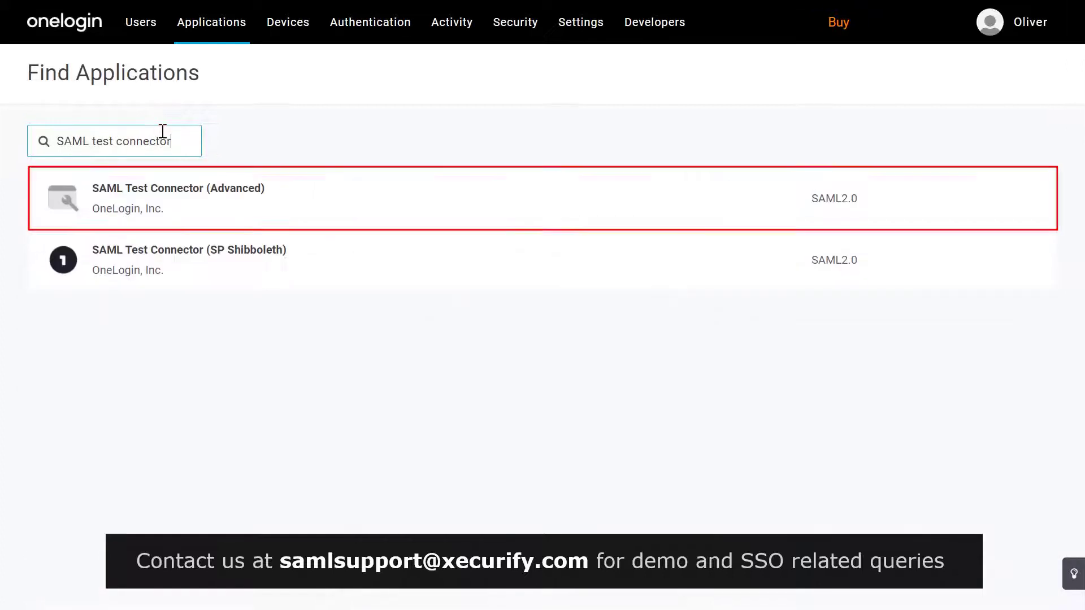
{"action": "left_click", "coordinate": [176, 210]}
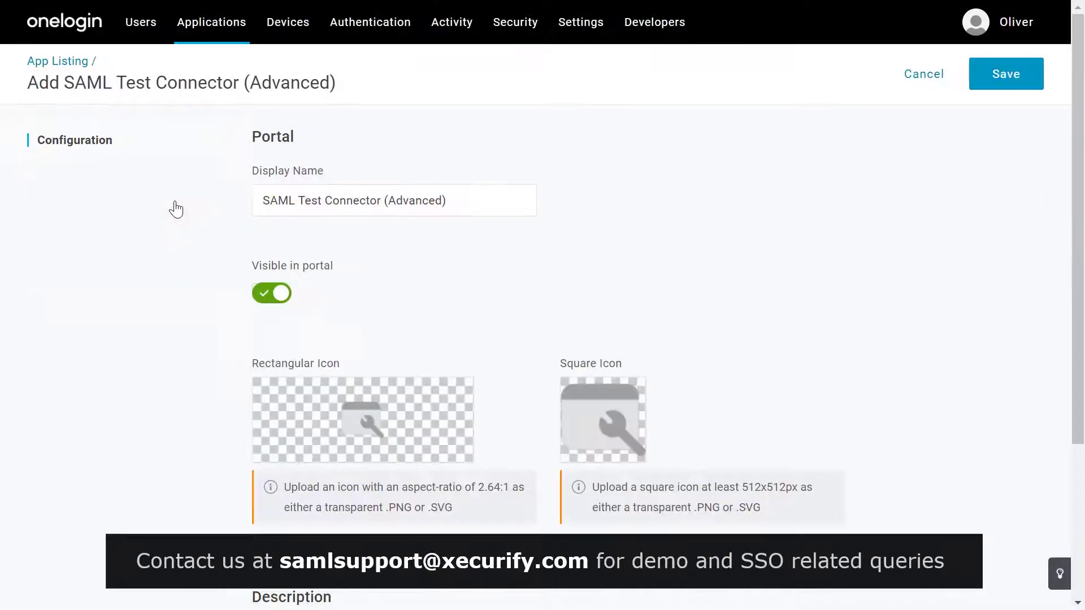
{"action": "left_click", "coordinate": [994, 97]}
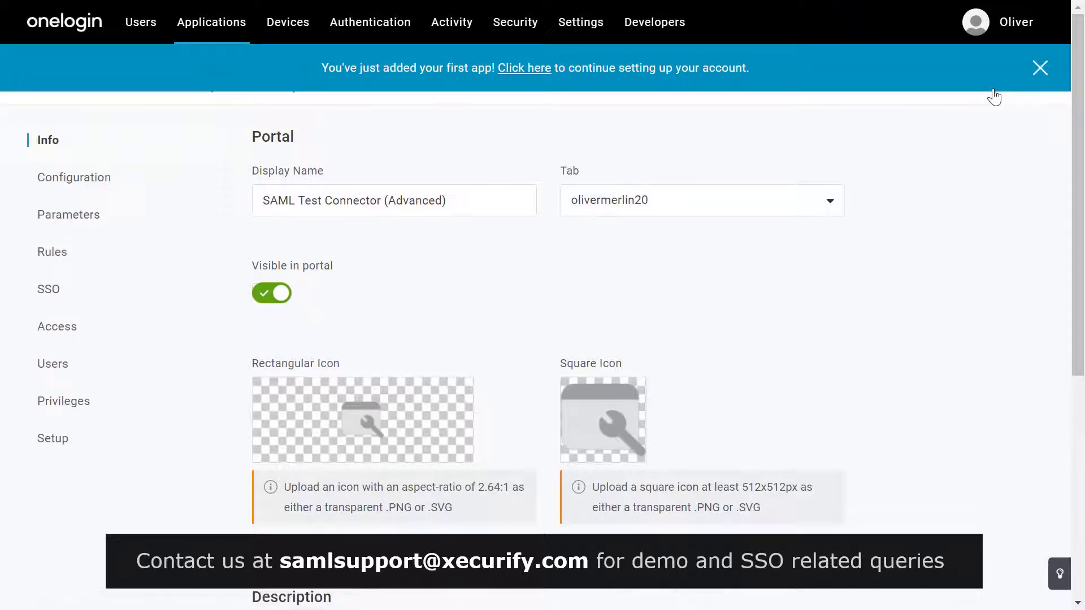
Copy the plugin's SP entity ID into the connector's Audience (EntityID) field
{"action": "left_click", "coordinate": [84, 178]}
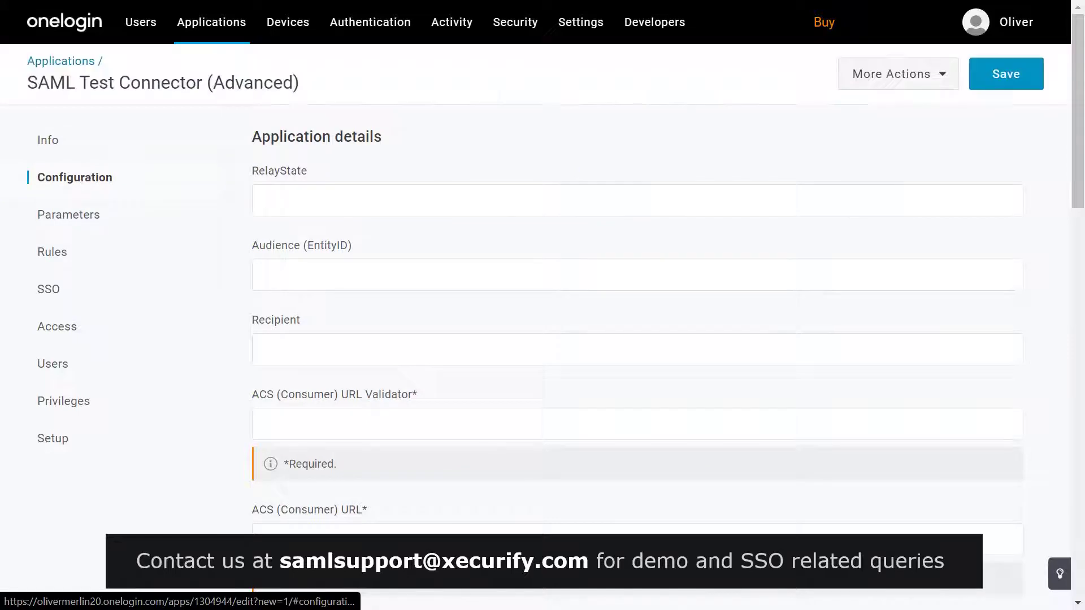
{"action": "left_click", "coordinate": [318, 266]}
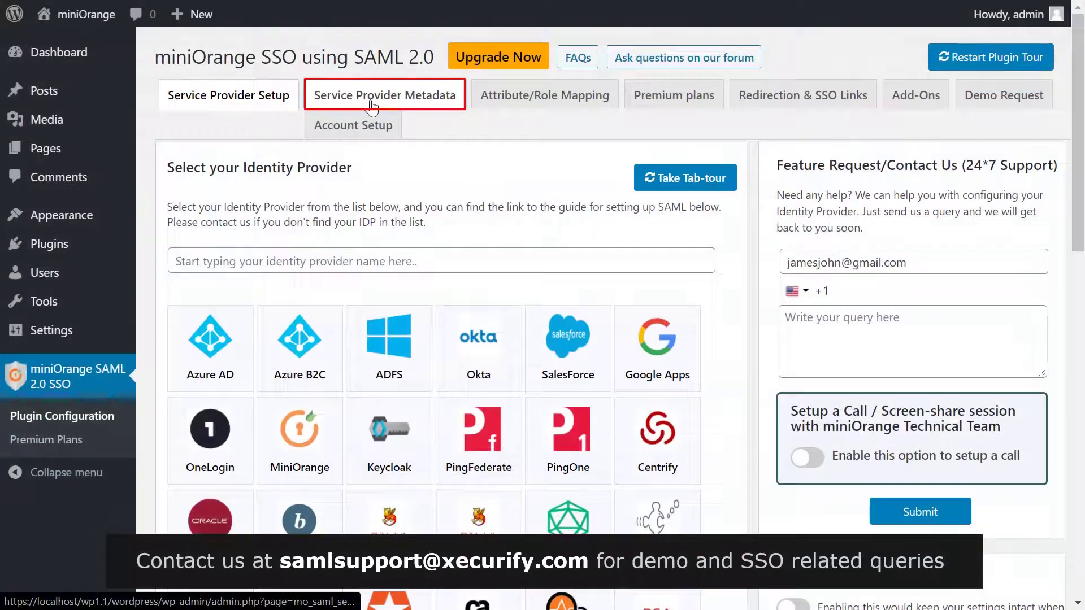
{"action": "left_click", "coordinate": [384, 95]}
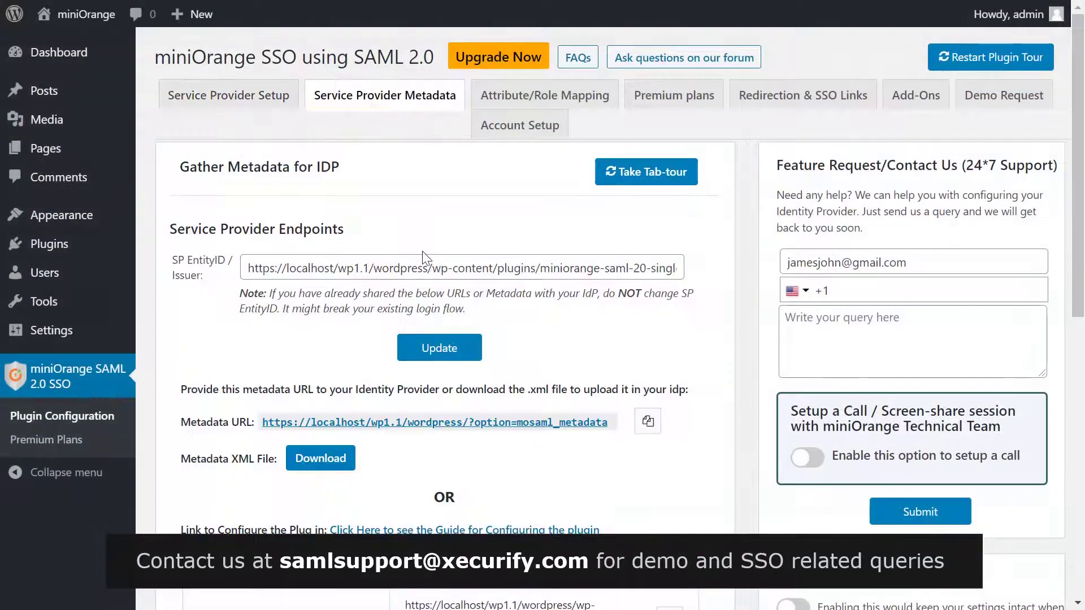
{"action": "scroll", "coordinate": [426, 259], "scroll_direction": "down", "scroll_amount": 3}
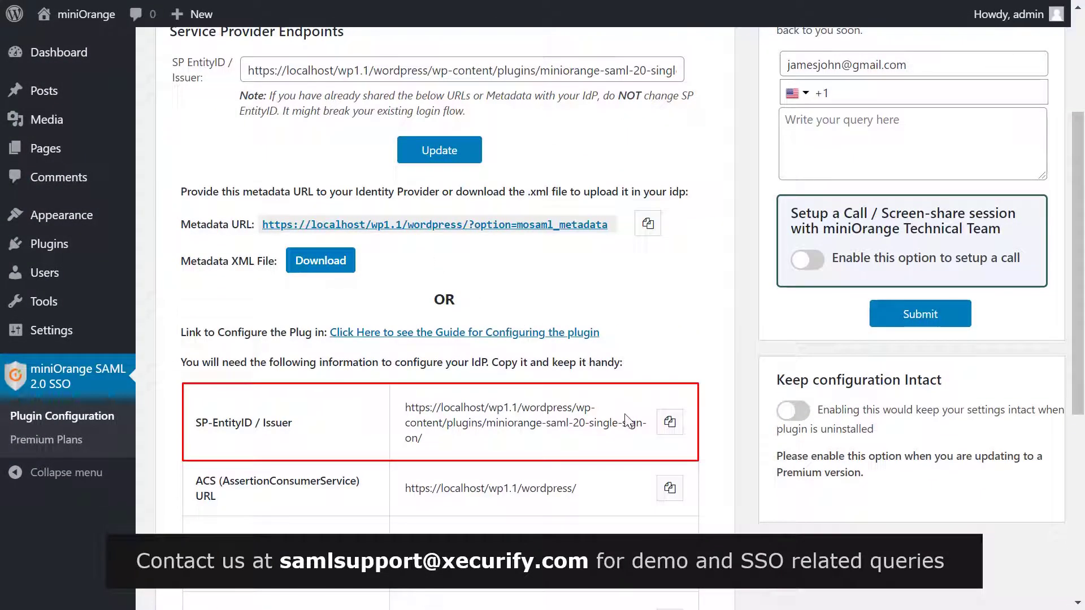
{"action": "left_click", "coordinate": [669, 422]}
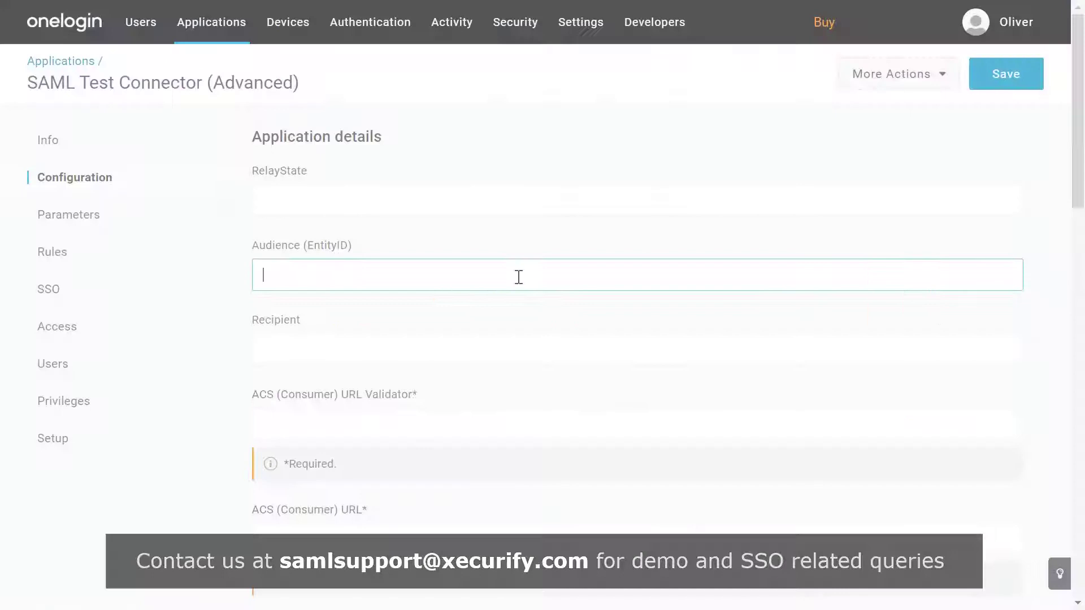
{"action": "key", "text": "ctrl+v"}
{"action": "scroll", "coordinate": [519, 276], "scroll_direction": "down", "scroll_amount": 3}
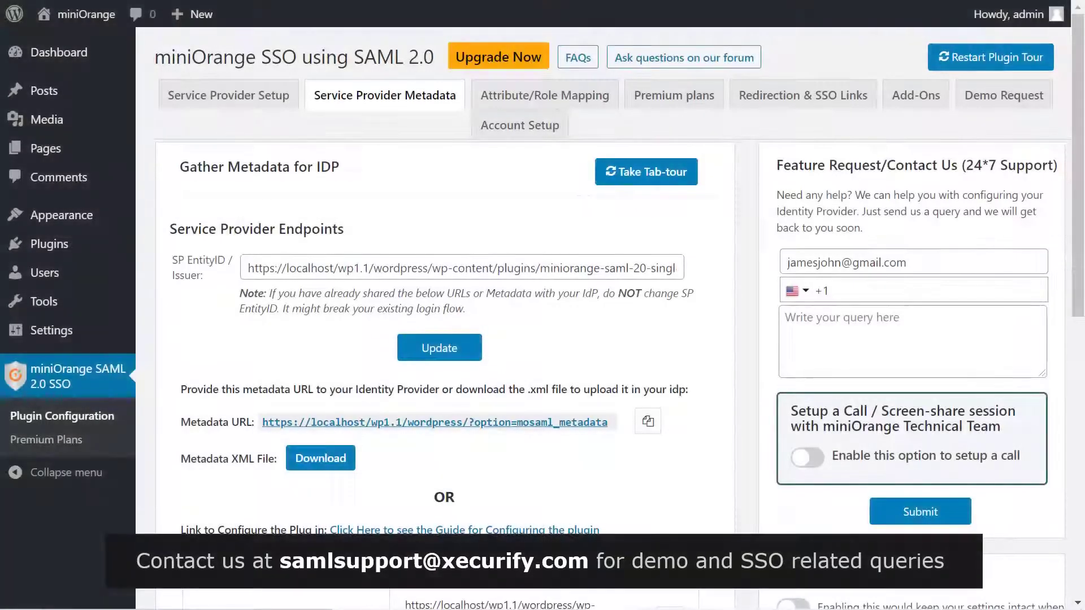
{"action": "scroll", "coordinate": [601, 234], "scroll_direction": "down", "scroll_amount": 2}
{"action": "scroll", "coordinate": [600, 234], "scroll_direction": "down", "scroll_amount": 3}
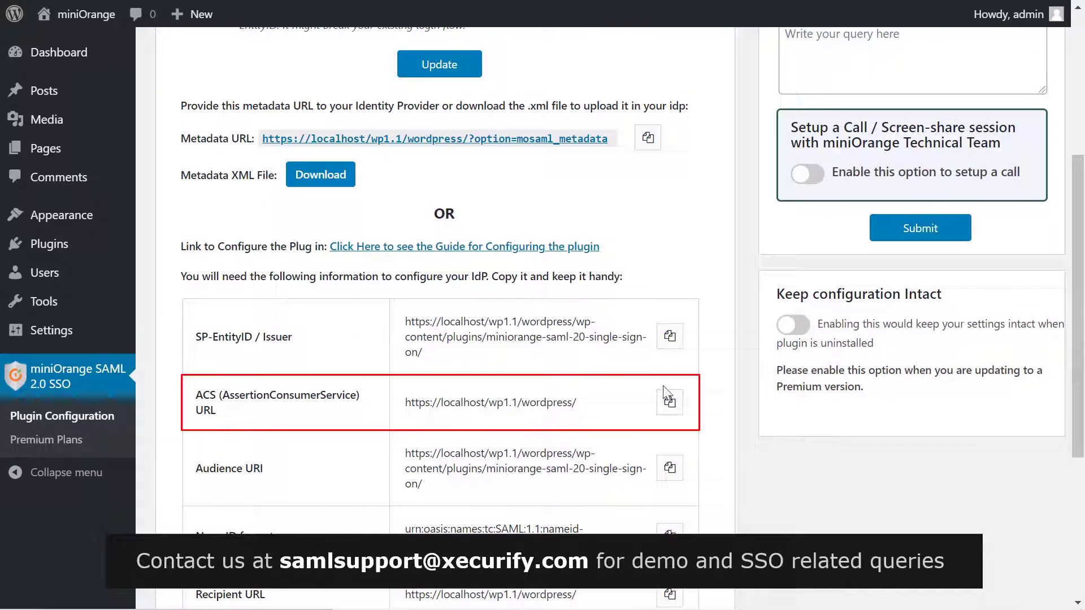
{"action": "left_click", "coordinate": [668, 401]}
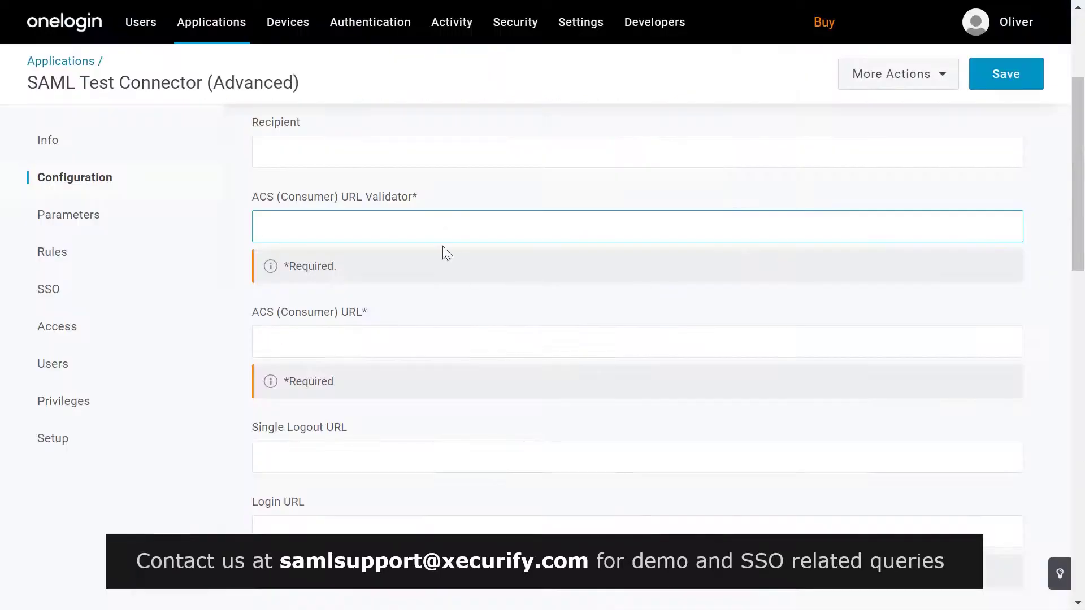
{"action": "key", "text": "ctrl+v"}
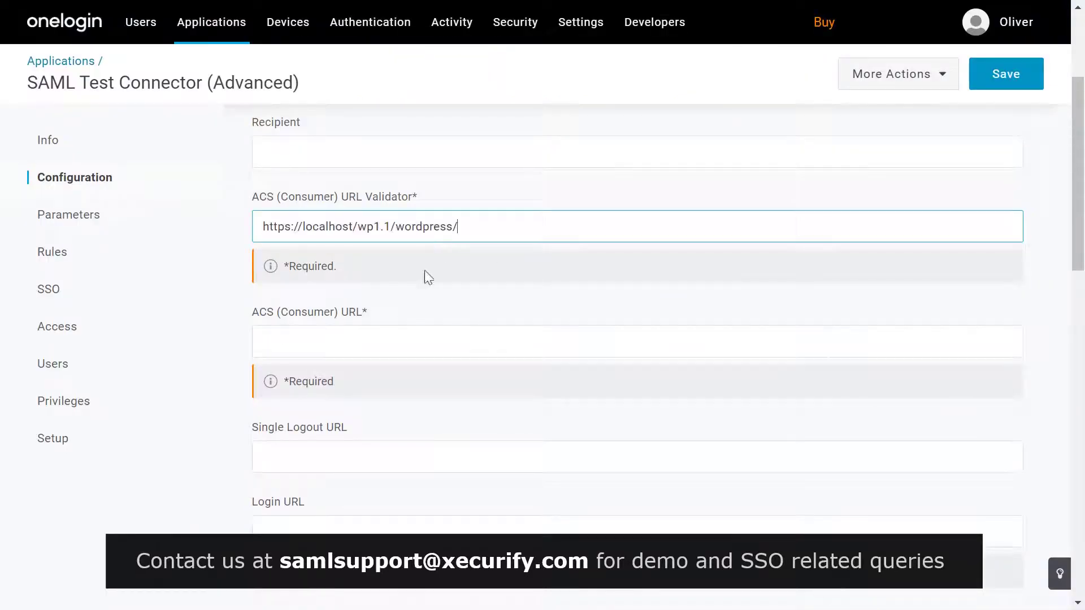
{"action": "left_click", "coordinate": [393, 341]}
{"action": "key", "text": "ctrl+v"}
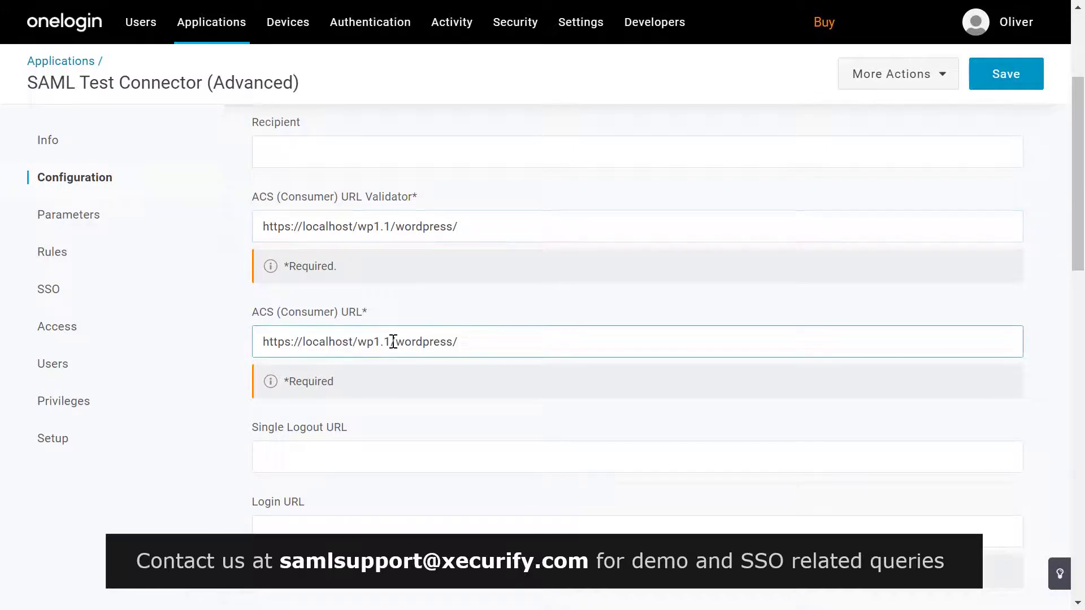
Set the SAML nameID format to Email
{"action": "scroll", "coordinate": [393, 341], "scroll_direction": "down", "scroll_amount": 3}
{"action": "scroll", "coordinate": [394, 340], "scroll_direction": "down", "scroll_amount": 6}
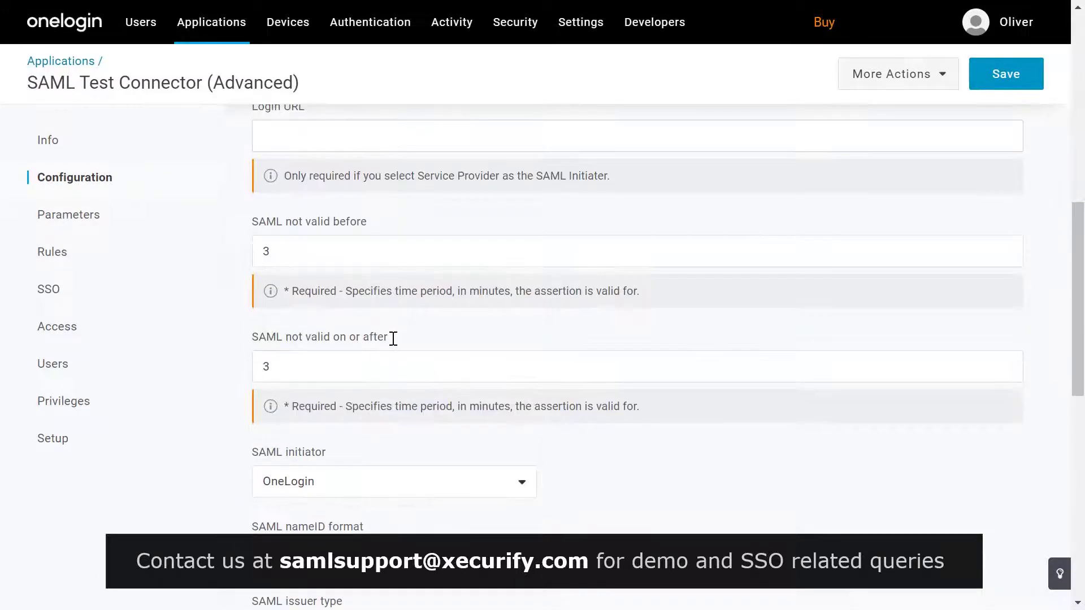
{"action": "left_click", "coordinate": [395, 349]}
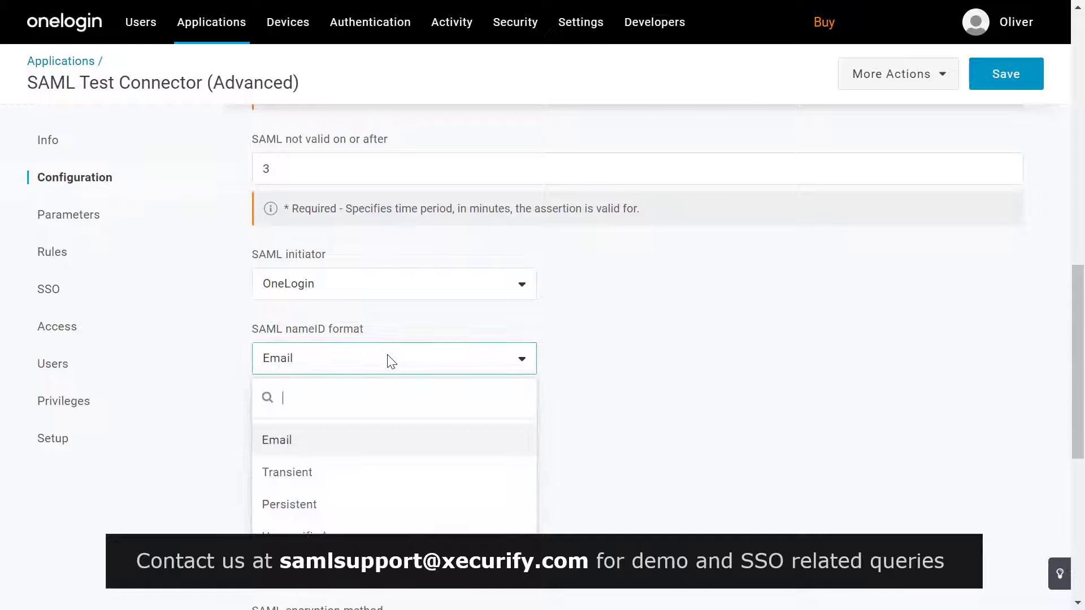
{"action": "left_click", "coordinate": [298, 441]}
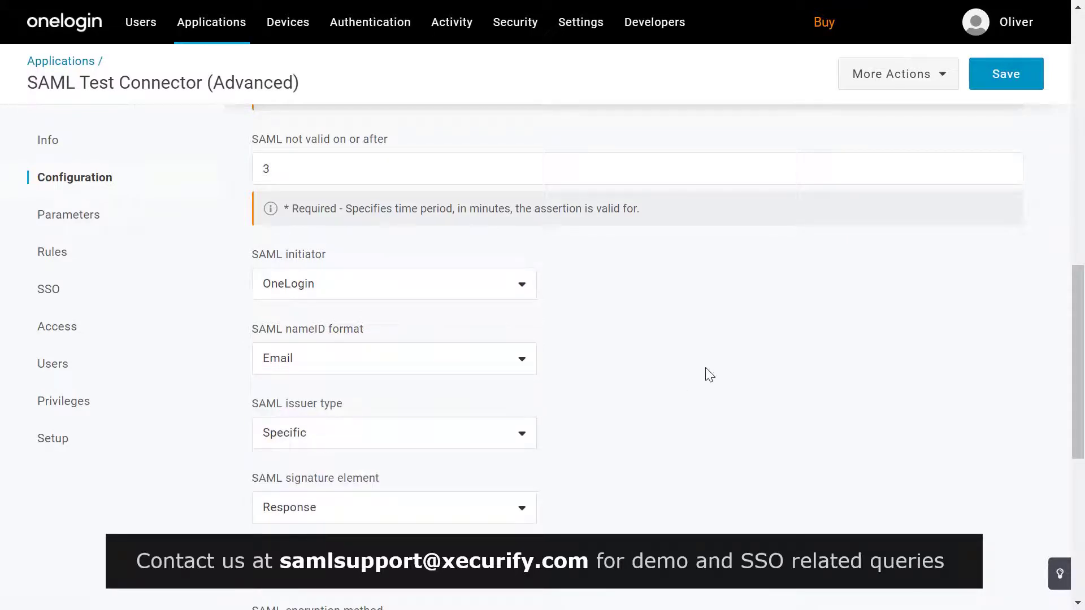
Save the SAML configuration and add a Firstname parameter mapped to First Name, included in assertion
{"action": "left_click", "coordinate": [1005, 79]}
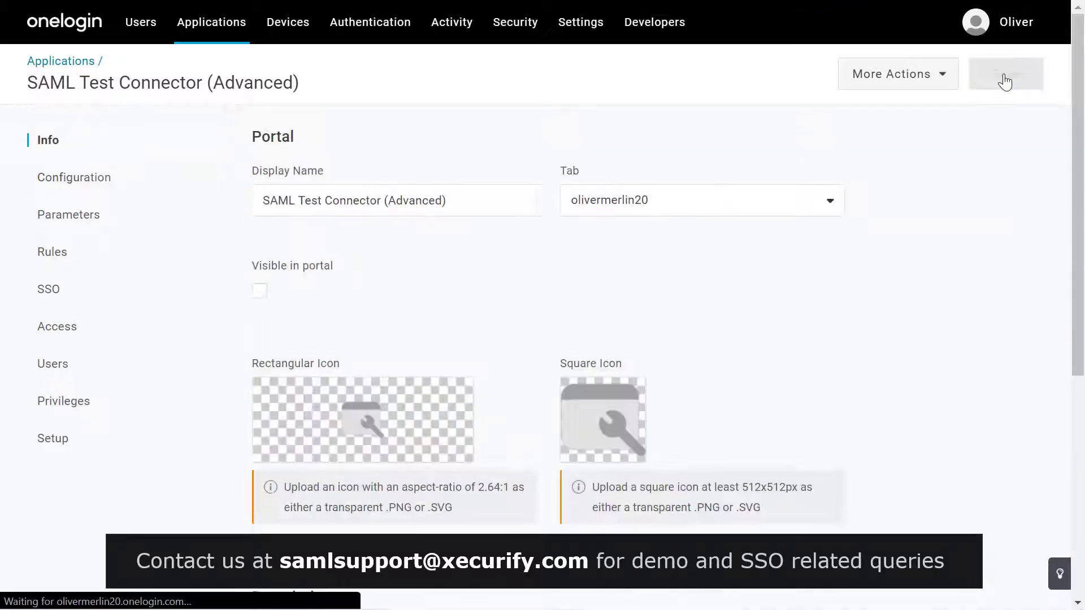
{"action": "left_click", "coordinate": [150, 220]}
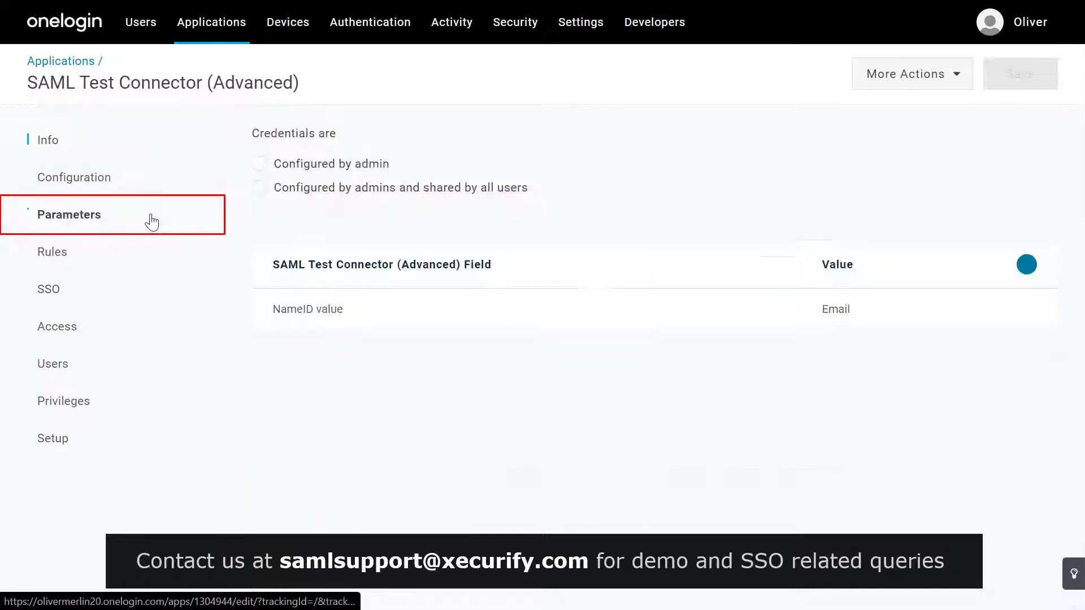
{"action": "left_click", "coordinate": [1027, 264]}
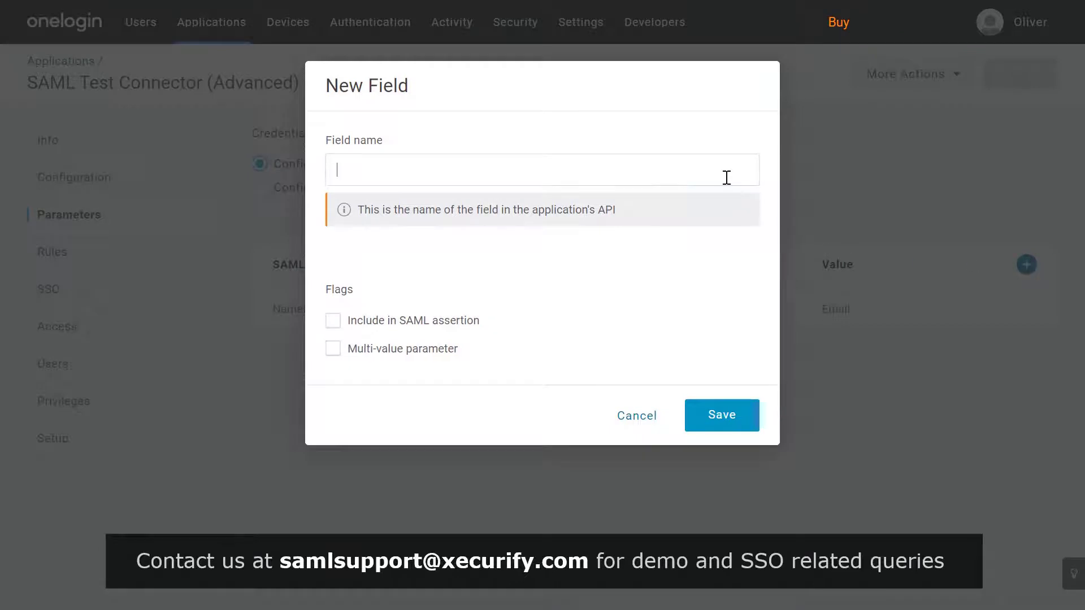
{"action": "type", "text": "Firstname"}
{"action": "left_click", "coordinate": [416, 319]}
{"action": "left_click", "coordinate": [721, 415]}
{"action": "left_click", "coordinate": [741, 266]}
{"action": "type", "text": "first name"}
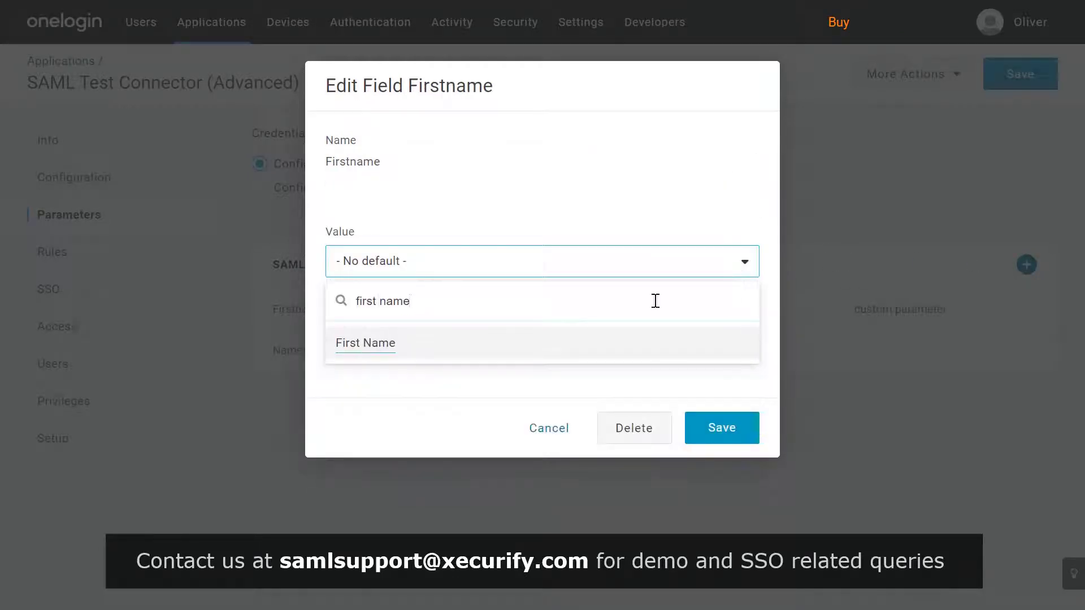
{"action": "left_click", "coordinate": [365, 343]}
{"action": "left_click", "coordinate": [706, 426]}
Add a Lastname parameter mapped to Last Name, then save the app
{"action": "left_click", "coordinate": [1027, 264]}
{"action": "type", "text": "Lastname"}
{"action": "left_click", "coordinate": [333, 320]}
{"action": "left_click", "coordinate": [695, 412]}
{"action": "left_click", "coordinate": [620, 261]}
{"action": "type", "text": "Last Name"}
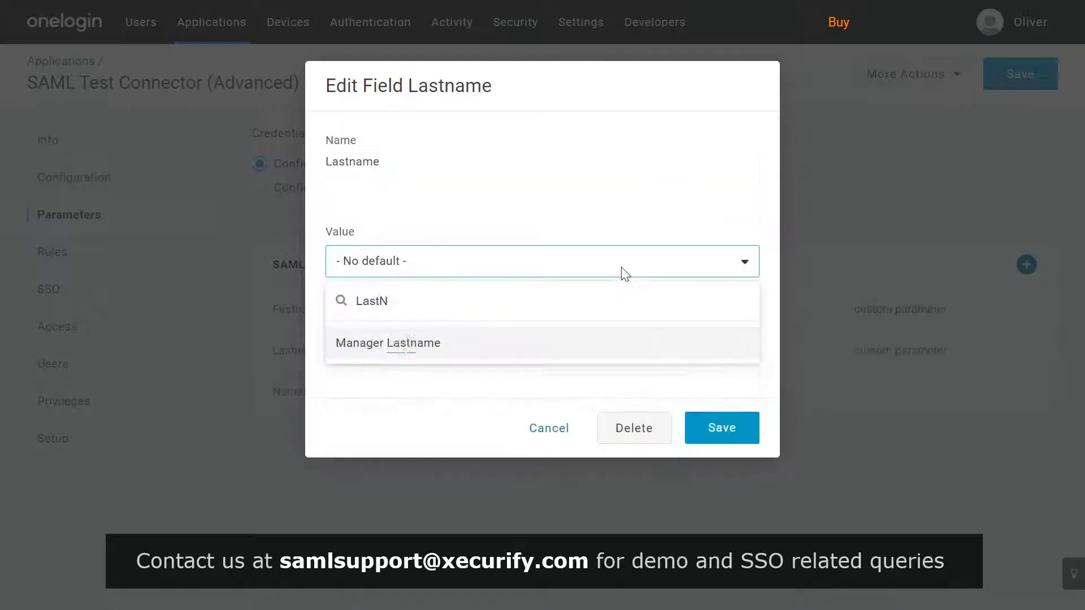
{"action": "left_click", "coordinate": [533, 341]}
{"action": "left_click", "coordinate": [723, 428]}
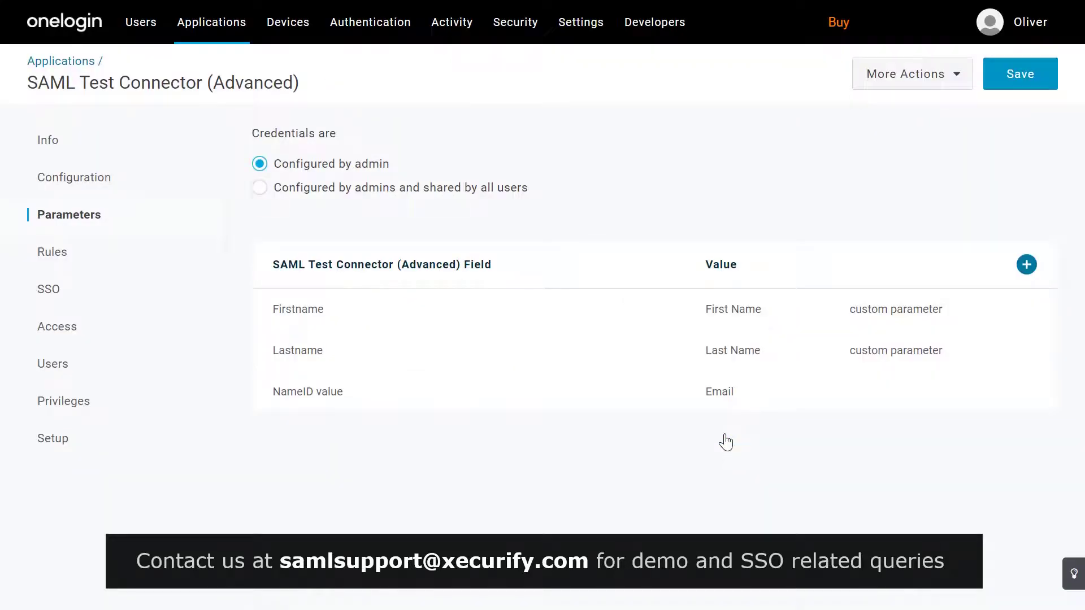
{"action": "left_click", "coordinate": [1028, 84]}
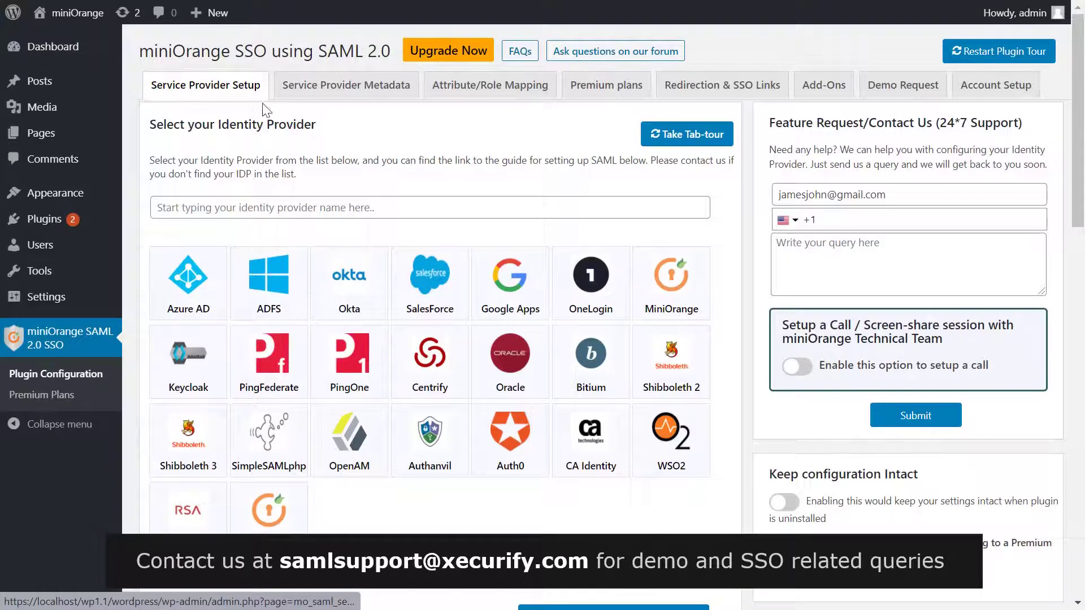
Open the Upload IDP Metadata form and enter 'OneLogin' as the Identity Provider Name
{"action": "scroll", "coordinate": [428, 199], "scroll_direction": "down", "scroll_amount": 5}
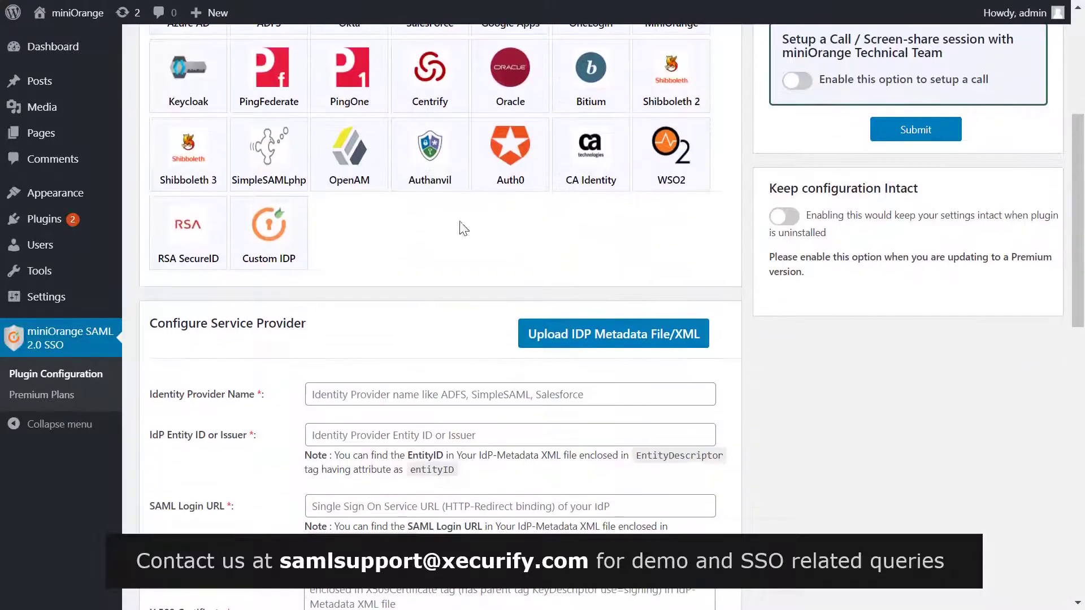
{"action": "left_click", "coordinate": [594, 337]}
{"action": "key", "text": "ctrl+plus"}
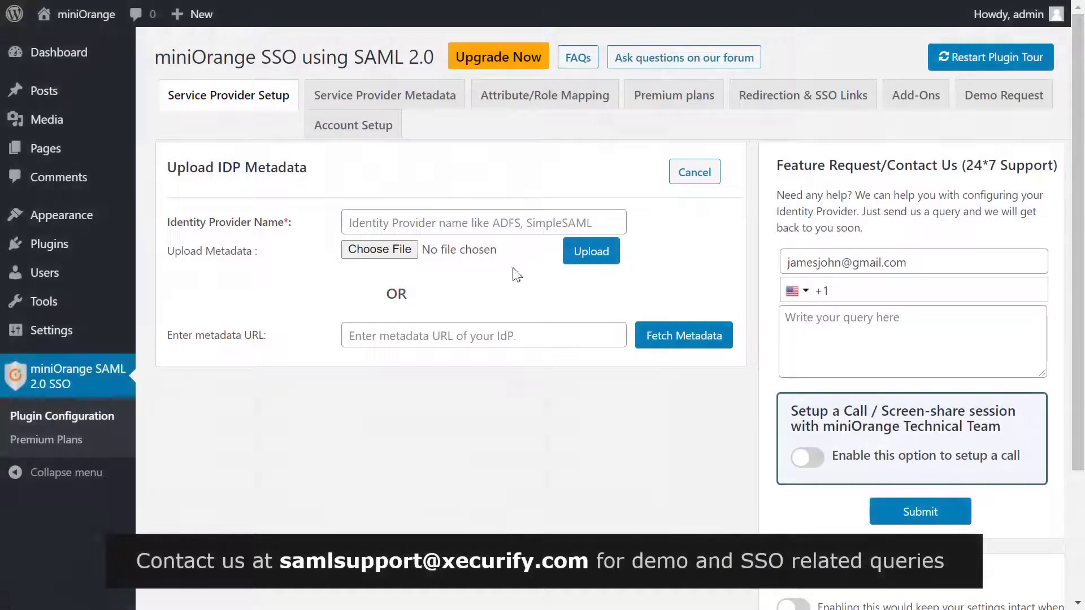
{"action": "left_click", "coordinate": [514, 218]}
{"action": "type", "text": "O"}
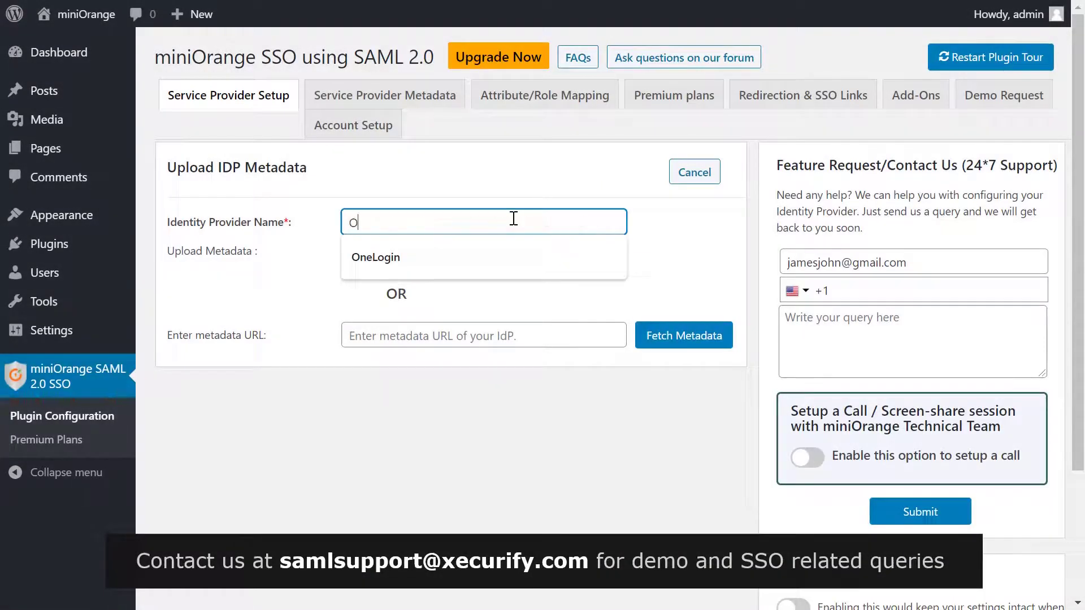
{"action": "type", "text": "neLogin"}
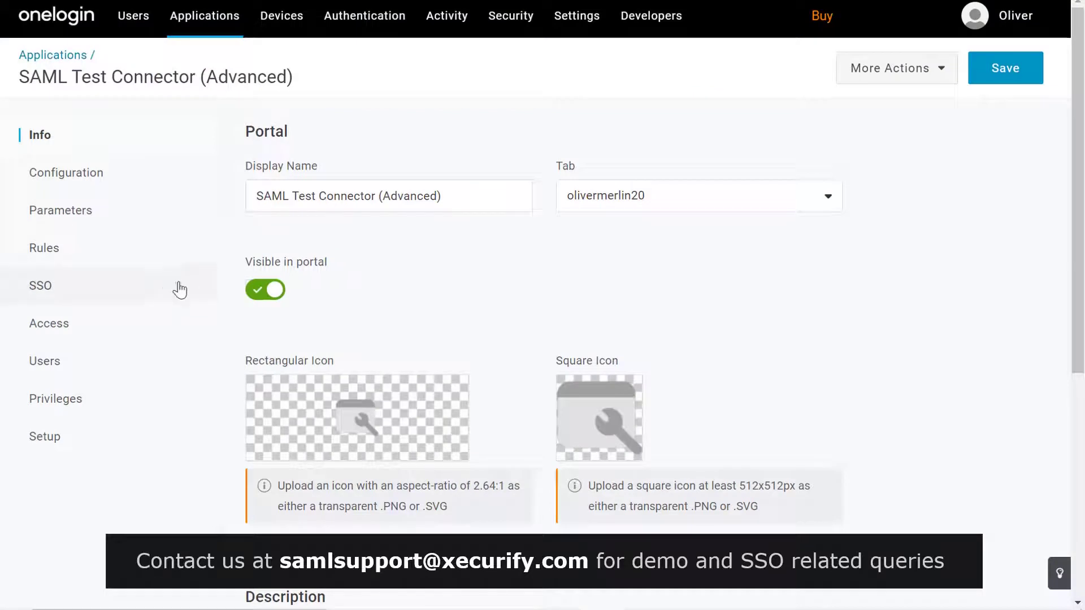
Copy the Issuer URL from the OneLogin app's SSO settings
{"action": "left_click", "coordinate": [164, 293]}
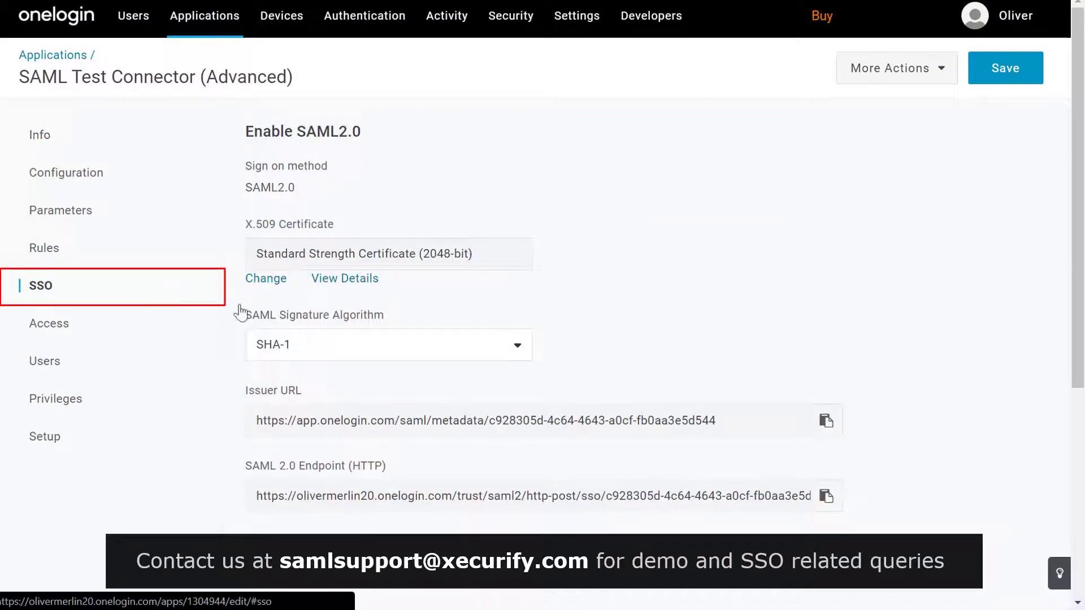
{"action": "left_click", "coordinate": [825, 424]}
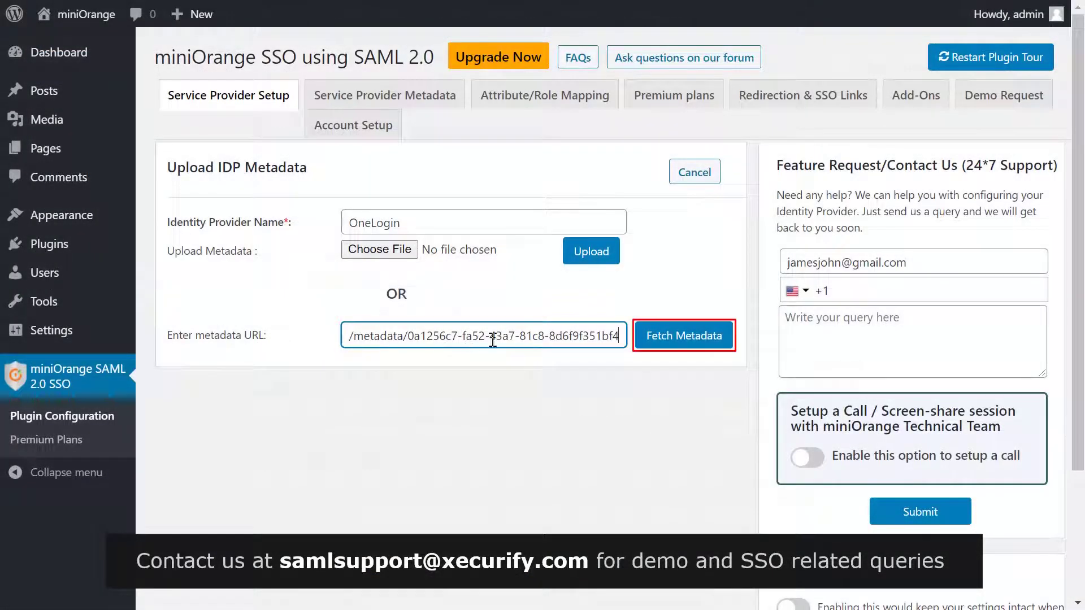
Fetch OneLogin's metadata from the Issuer URL and run Test configuration, returning Firstname, Lastname and NameID
{"action": "left_click", "coordinate": [676, 336]}
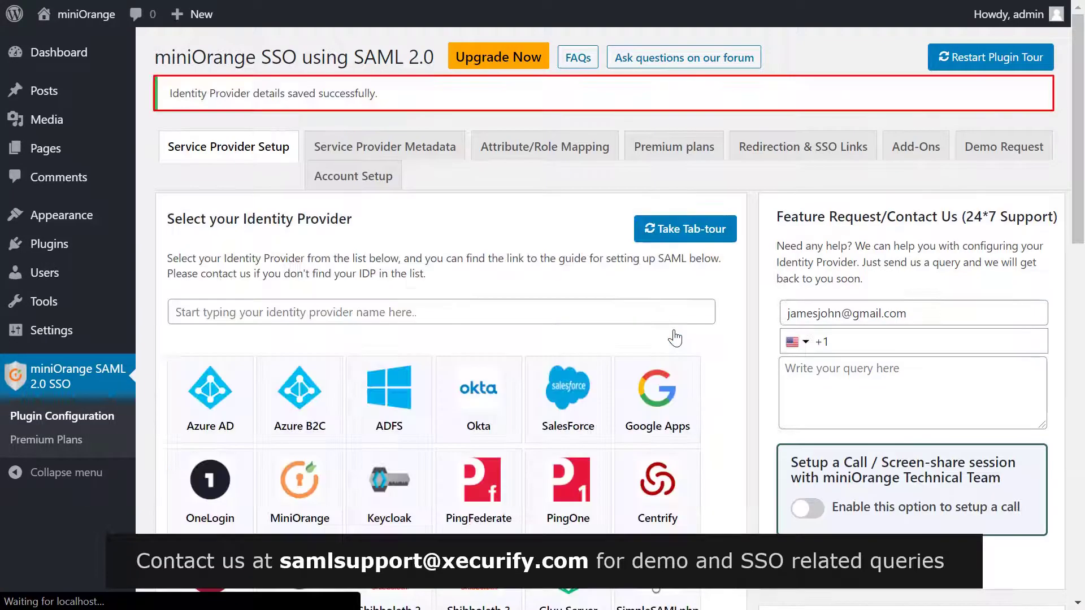
{"action": "scroll", "coordinate": [668, 305], "scroll_direction": "down", "scroll_amount": 15}
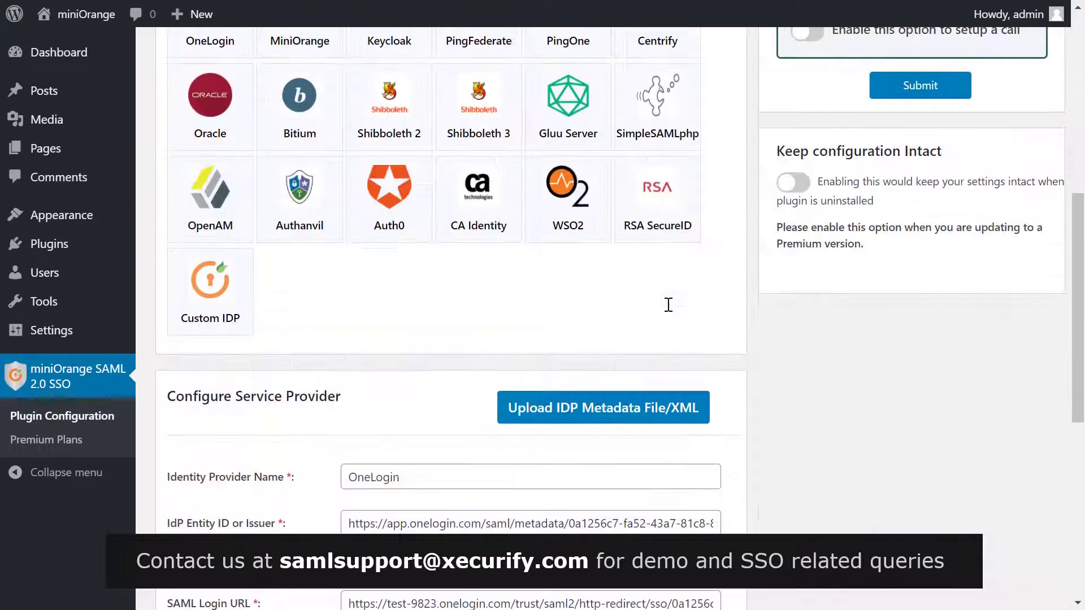
{"action": "scroll", "coordinate": [668, 305], "scroll_direction": "down", "scroll_amount": 2}
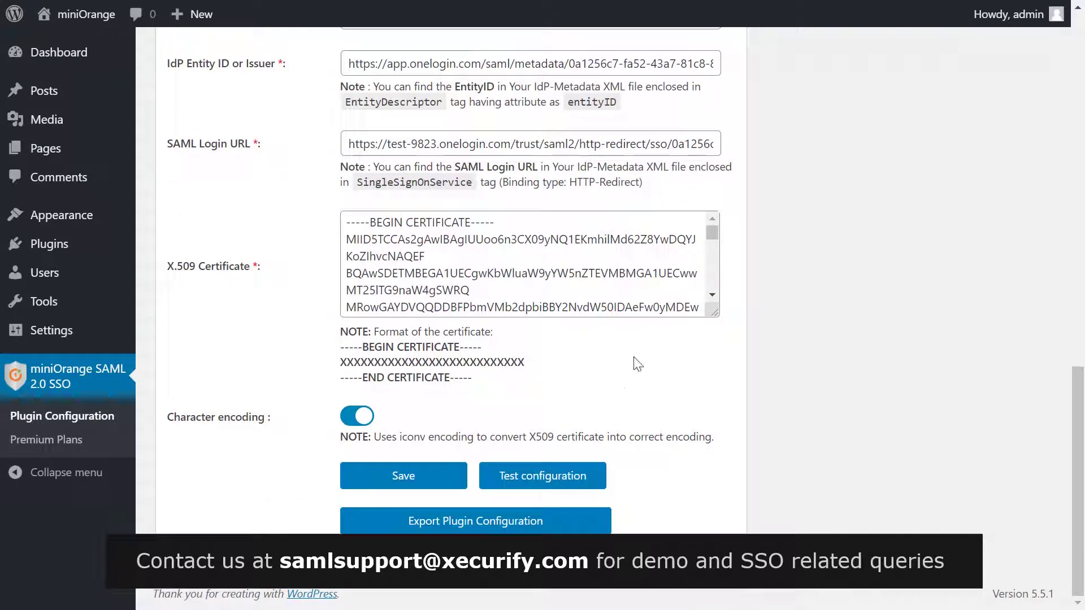
{"action": "left_click", "coordinate": [564, 475]}
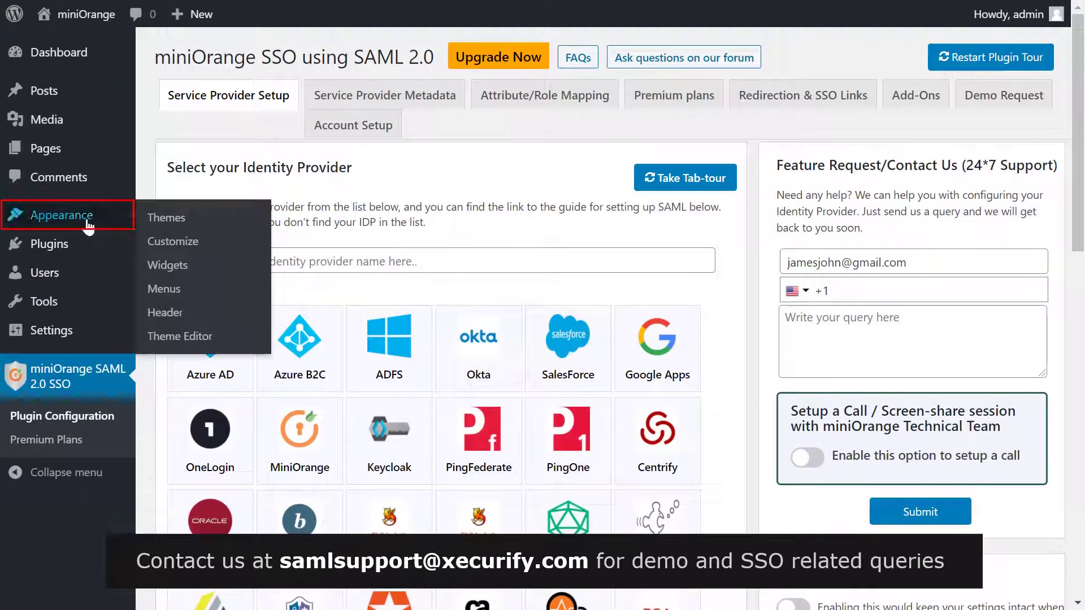
Add the Login with OneLogin widget to the Blog Sidebar titled 'Login with OneLogin' and save it
{"action": "left_click", "coordinate": [179, 267]}
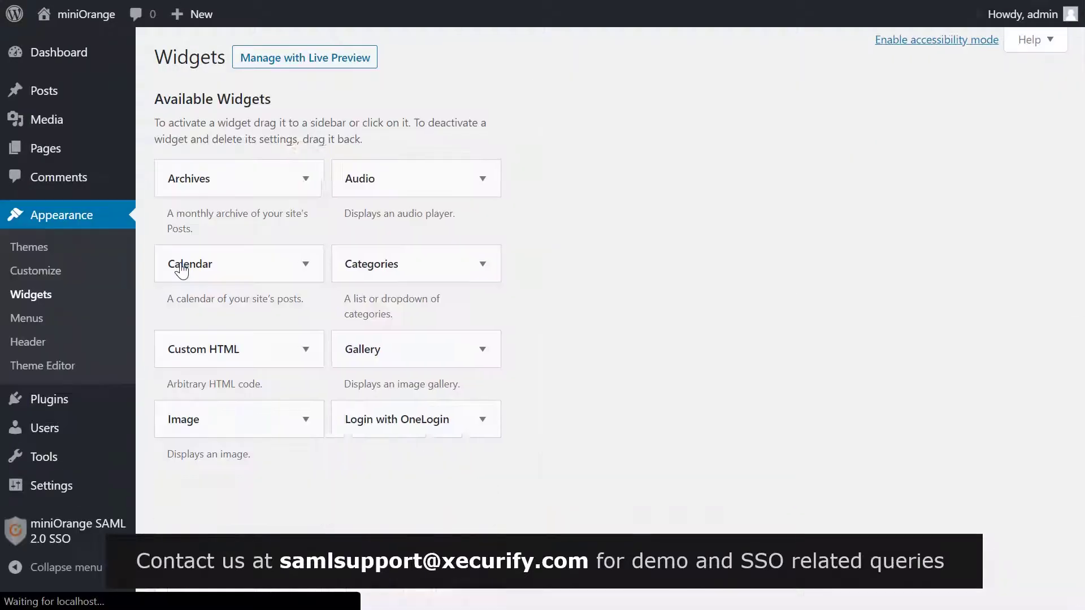
{"action": "scroll", "coordinate": [317, 283], "scroll_direction": "down", "scroll_amount": 5}
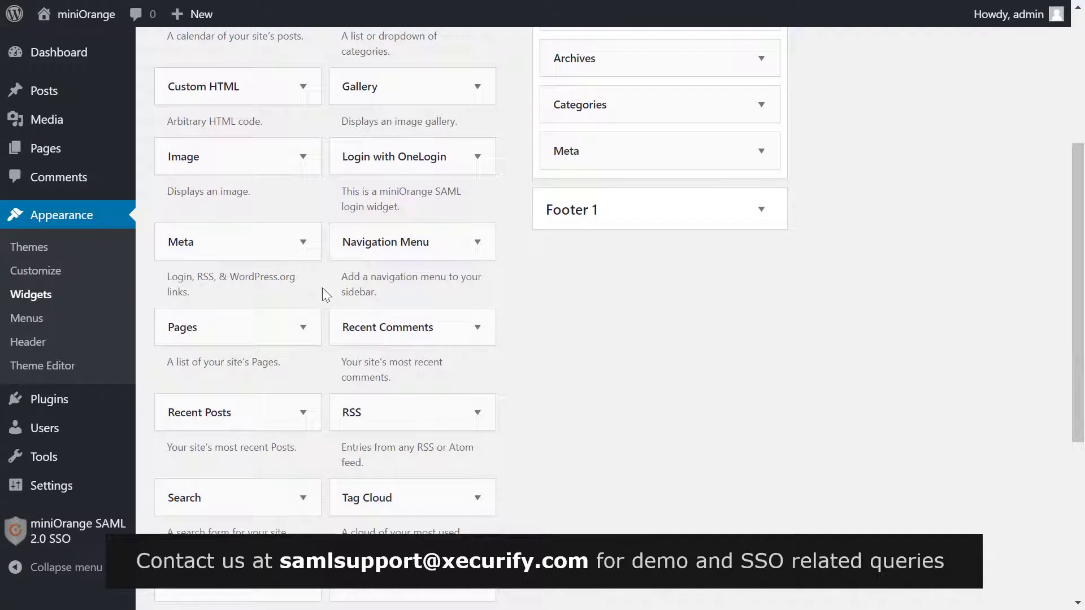
{"action": "left_click", "coordinate": [440, 167]}
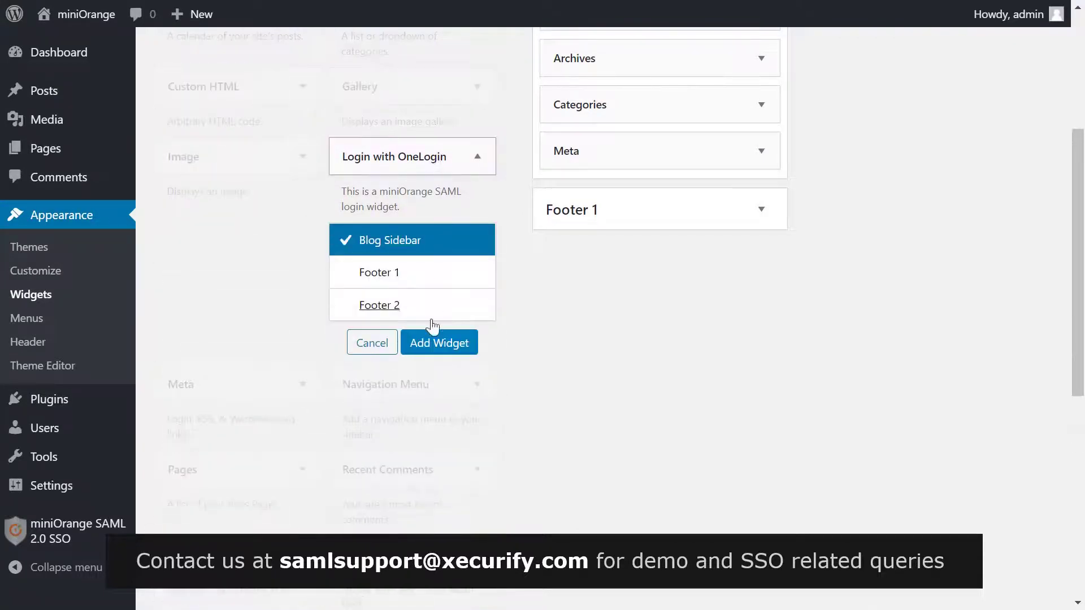
{"action": "left_click", "coordinate": [431, 343]}
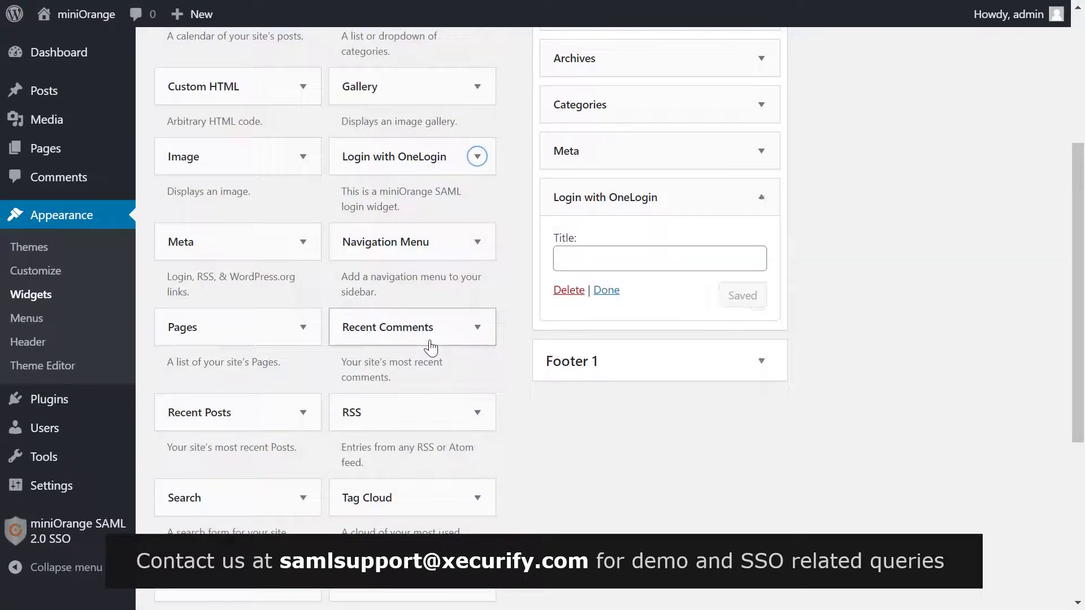
{"action": "left_click", "coordinate": [571, 260]}
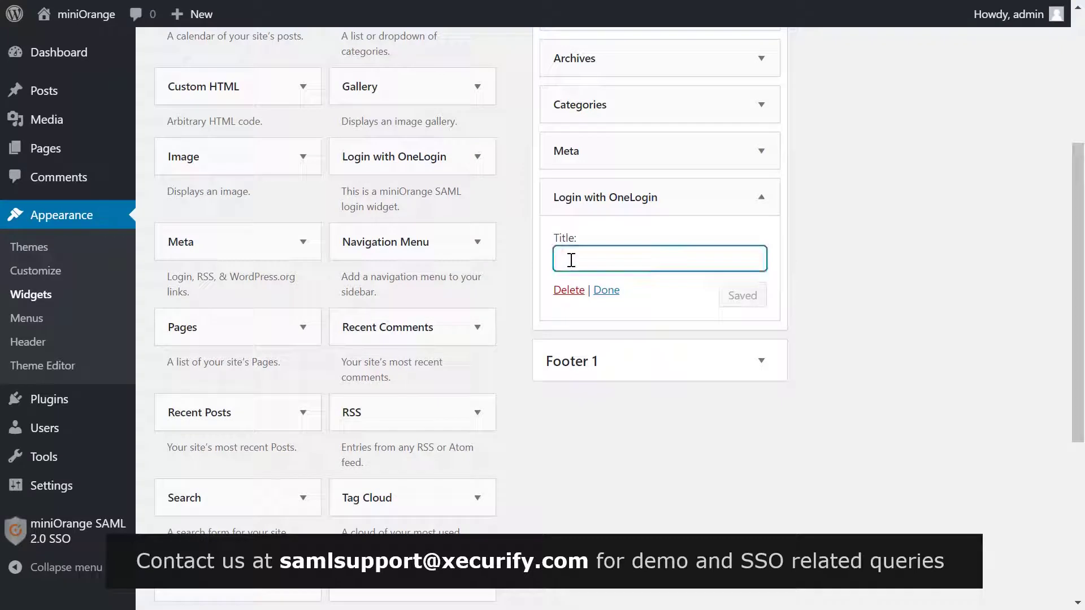
{"action": "type", "text": "Login with One"}
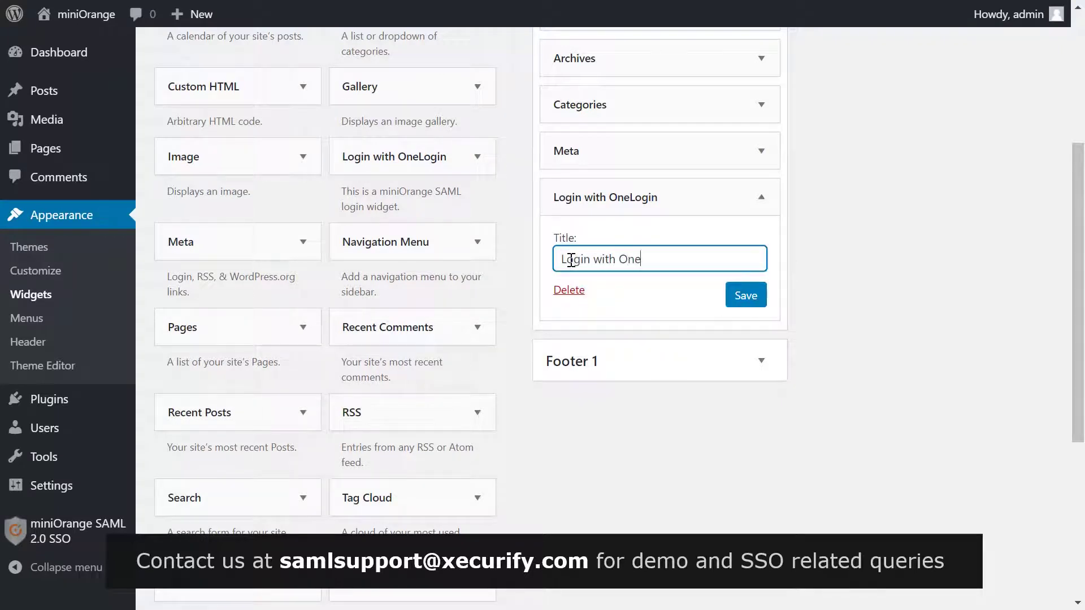
{"action": "type", "text": "Login"}
{"action": "left_click", "coordinate": [746, 297]}
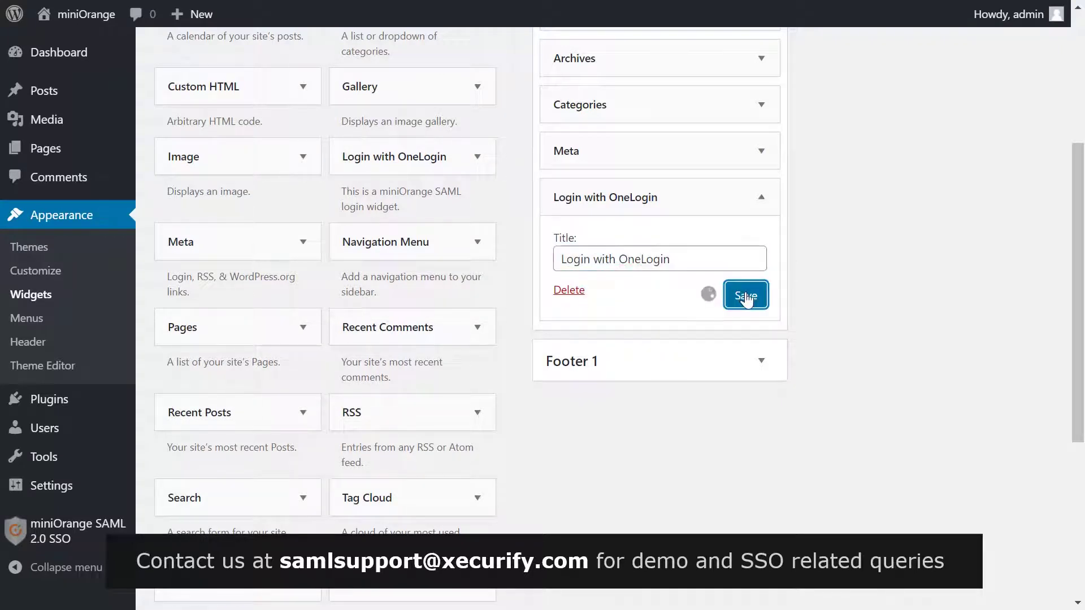
{"action": "left_click", "coordinate": [606, 290]}
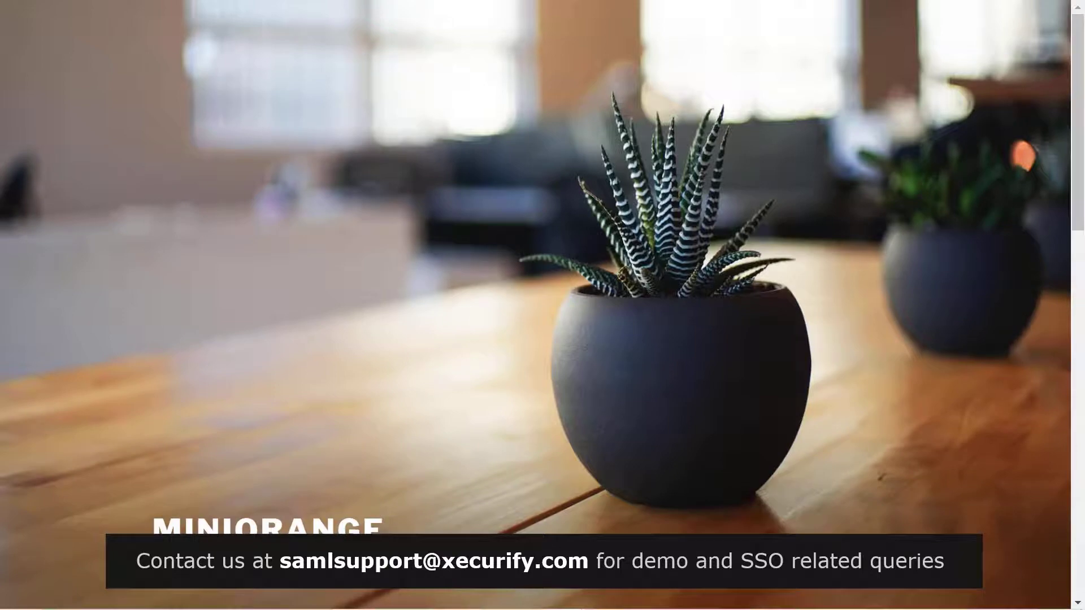
Sign in through the sidebar's Login with OneLogin link using the OneLogin user's e-mail and password
{"action": "scroll", "coordinate": [755, 266], "scroll_direction": "down", "scroll_amount": 15}
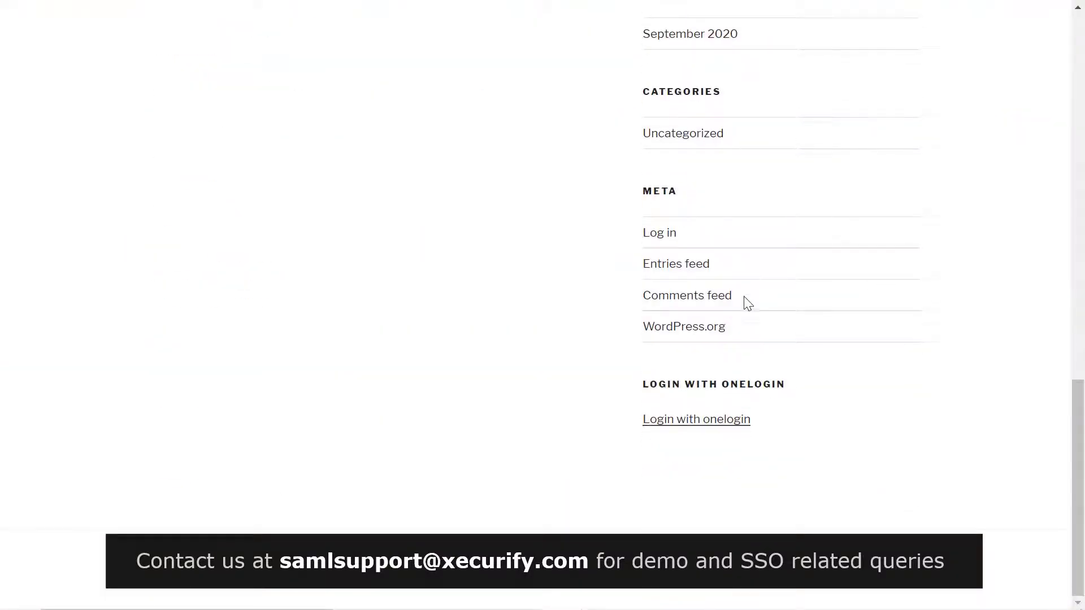
{"action": "left_click", "coordinate": [705, 430]}
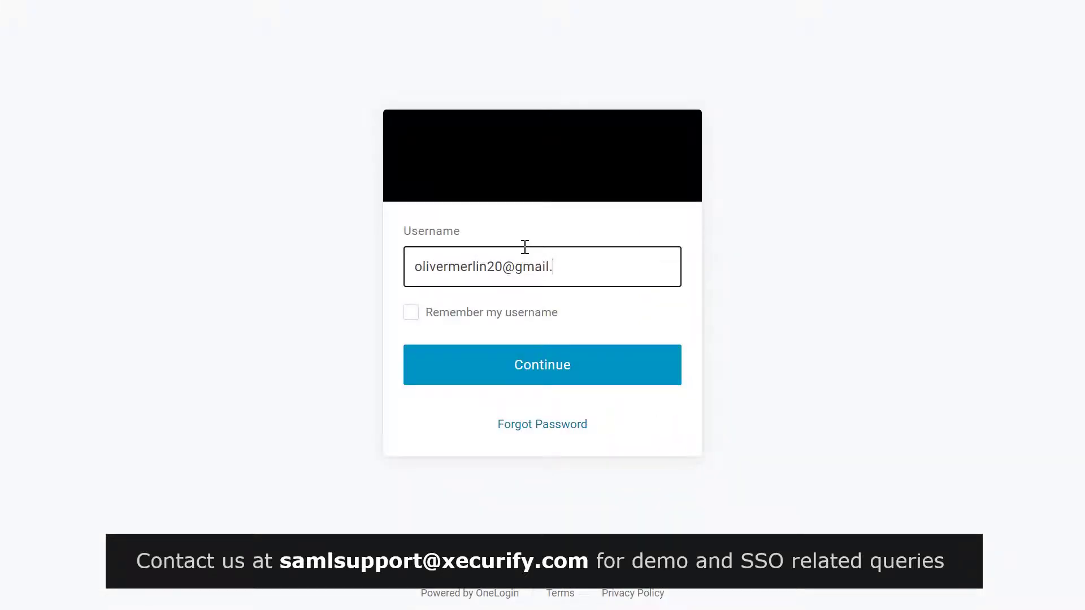
{"action": "left_click", "coordinate": [526, 364]}
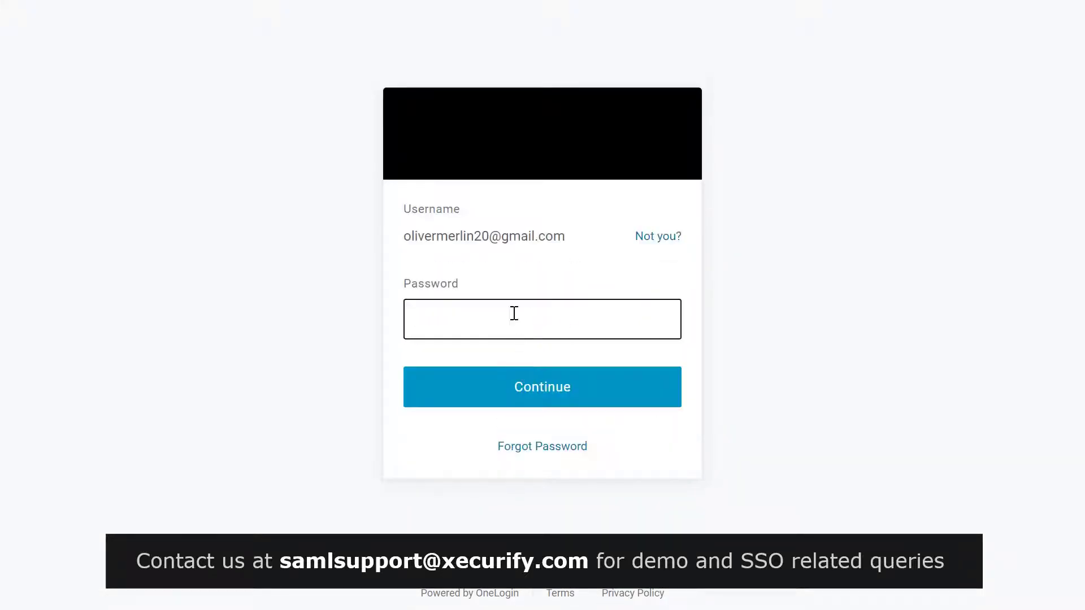
{"action": "type", "text": "•••••••••••••"}
{"action": "left_click", "coordinate": [511, 385]}
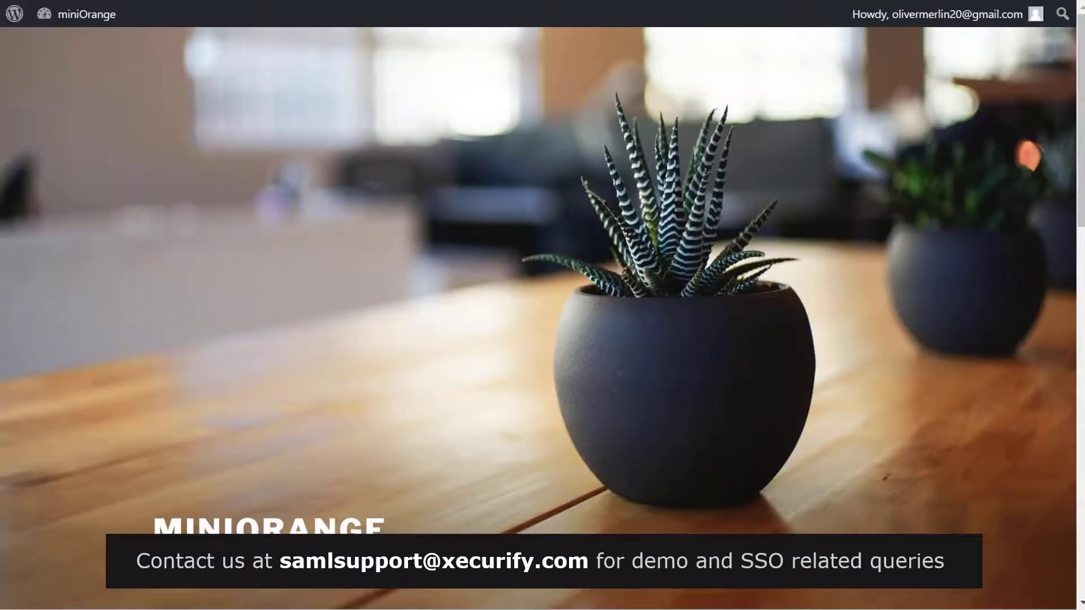